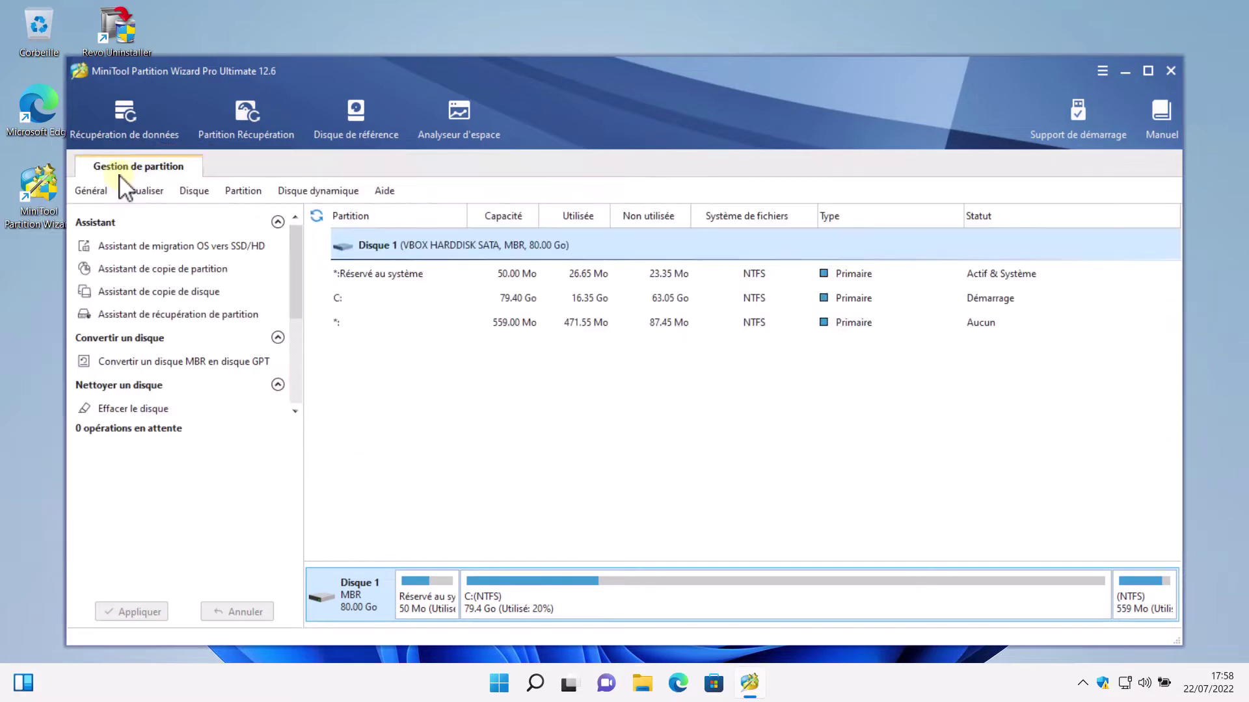
- Open the online MiniTool Partition Wizard user manual and look through its list of topics
click(1153, 104)
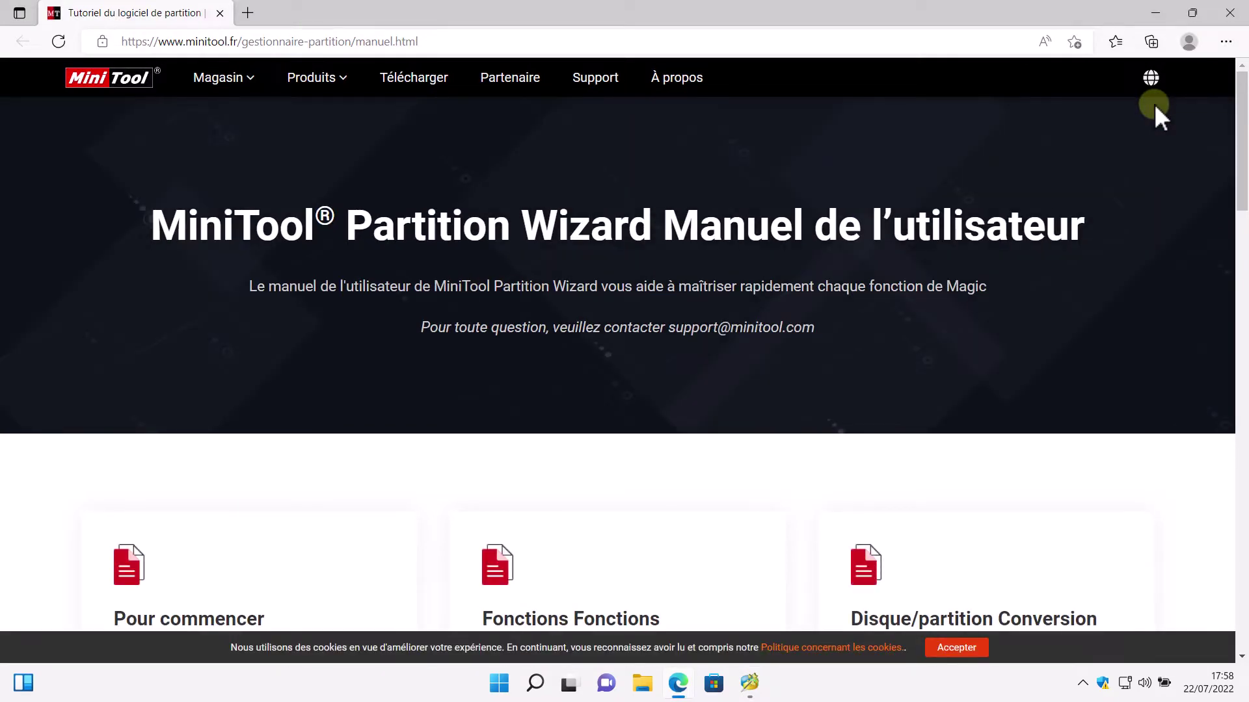
scroll(1155, 106, down, 7)
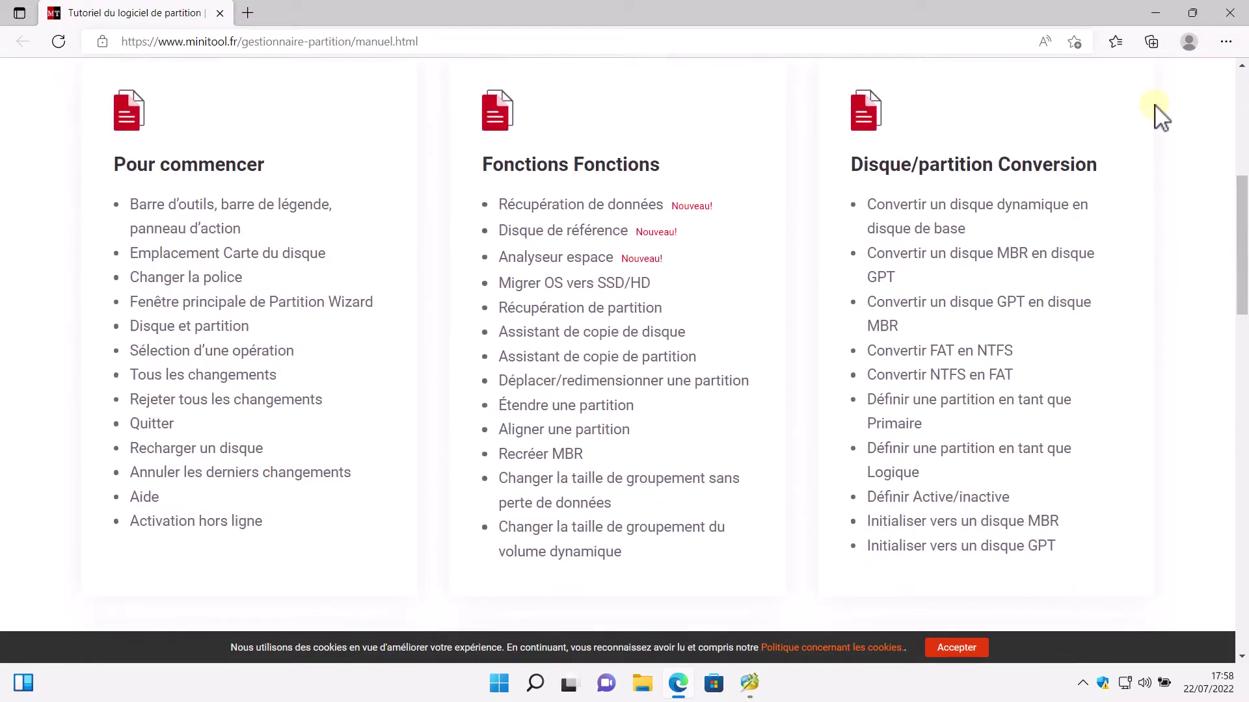
scroll(1155, 106, down, 10)
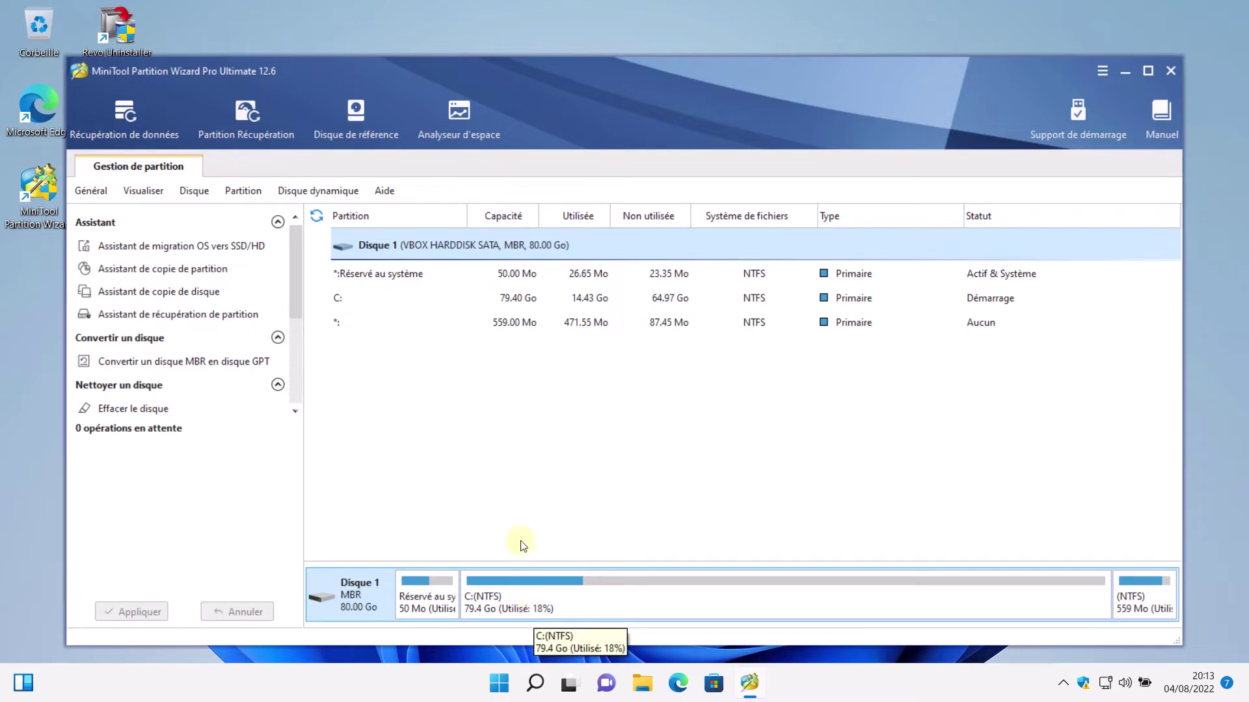
- Shrink partition C: to about 36.94 Go, leaving about 42.46 Go of unallocated space after it
right_click(511, 306)
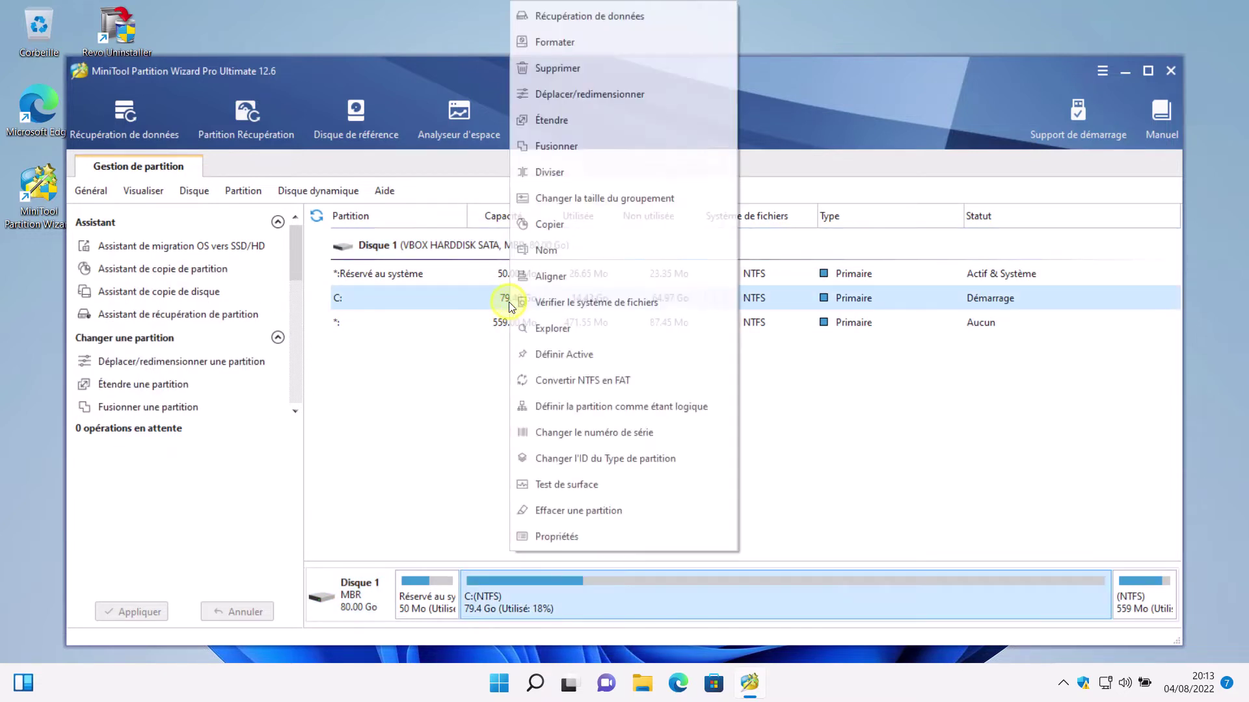
click(459, 355)
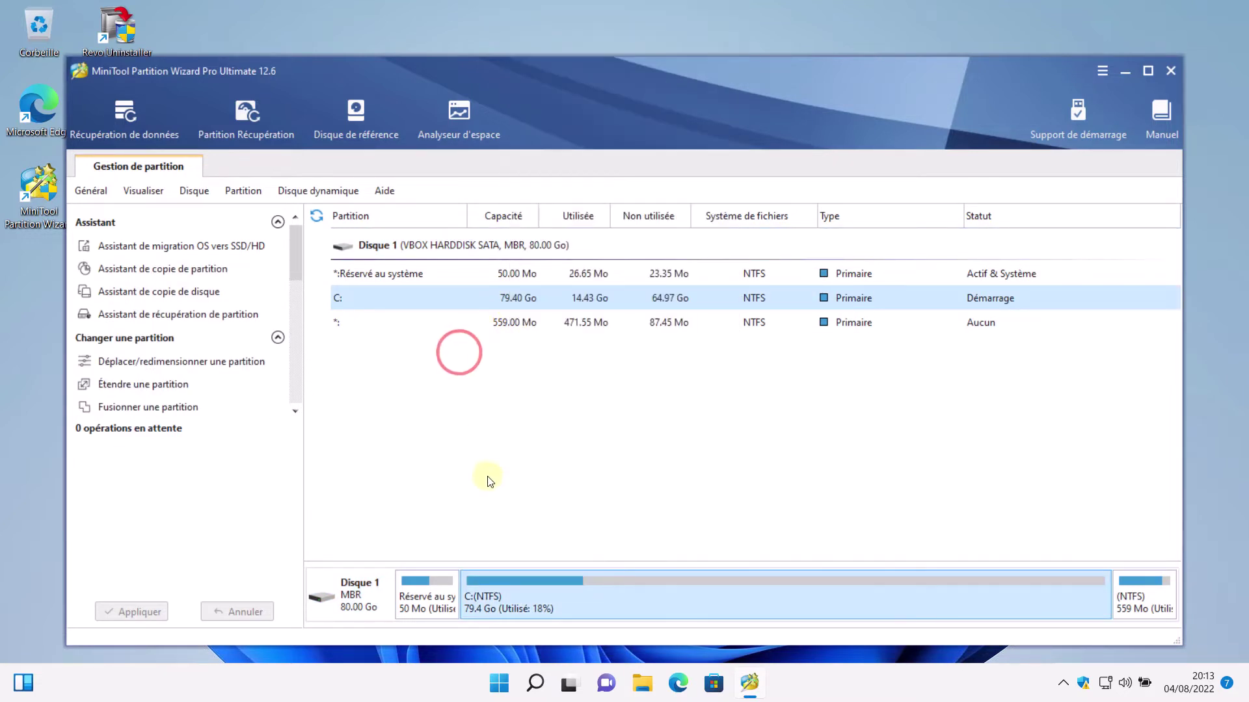
right_click(527, 598)
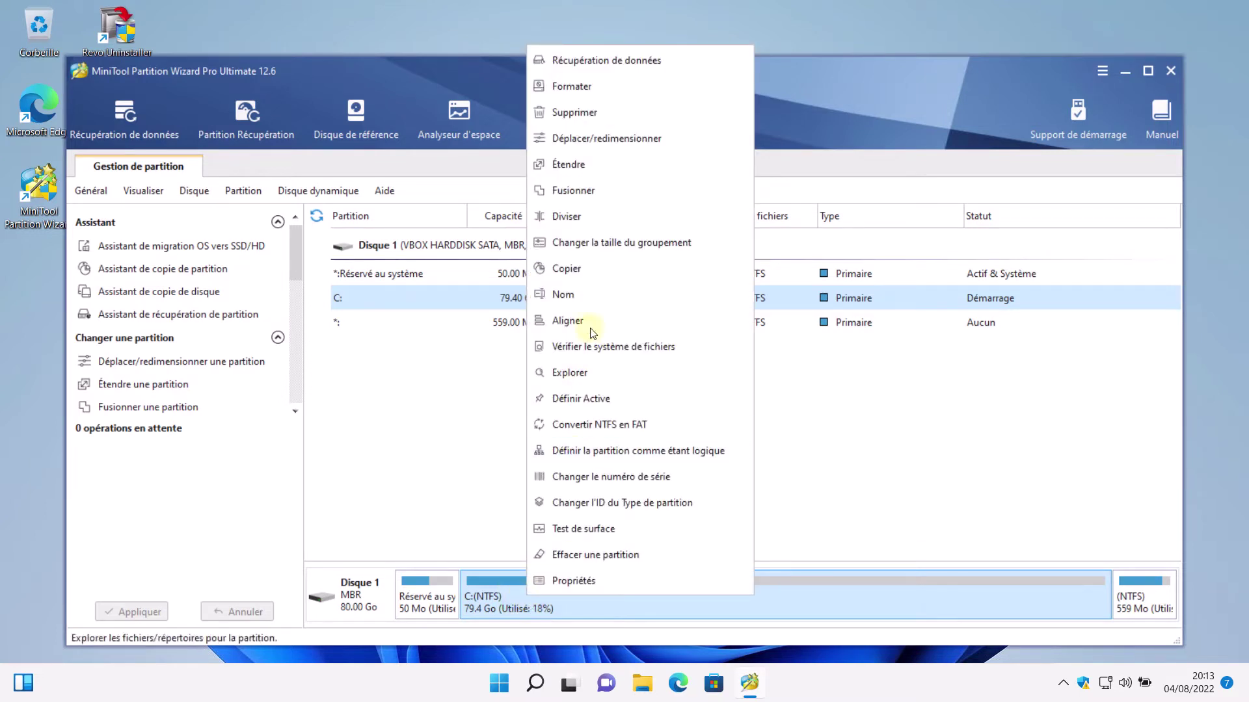
click(609, 139)
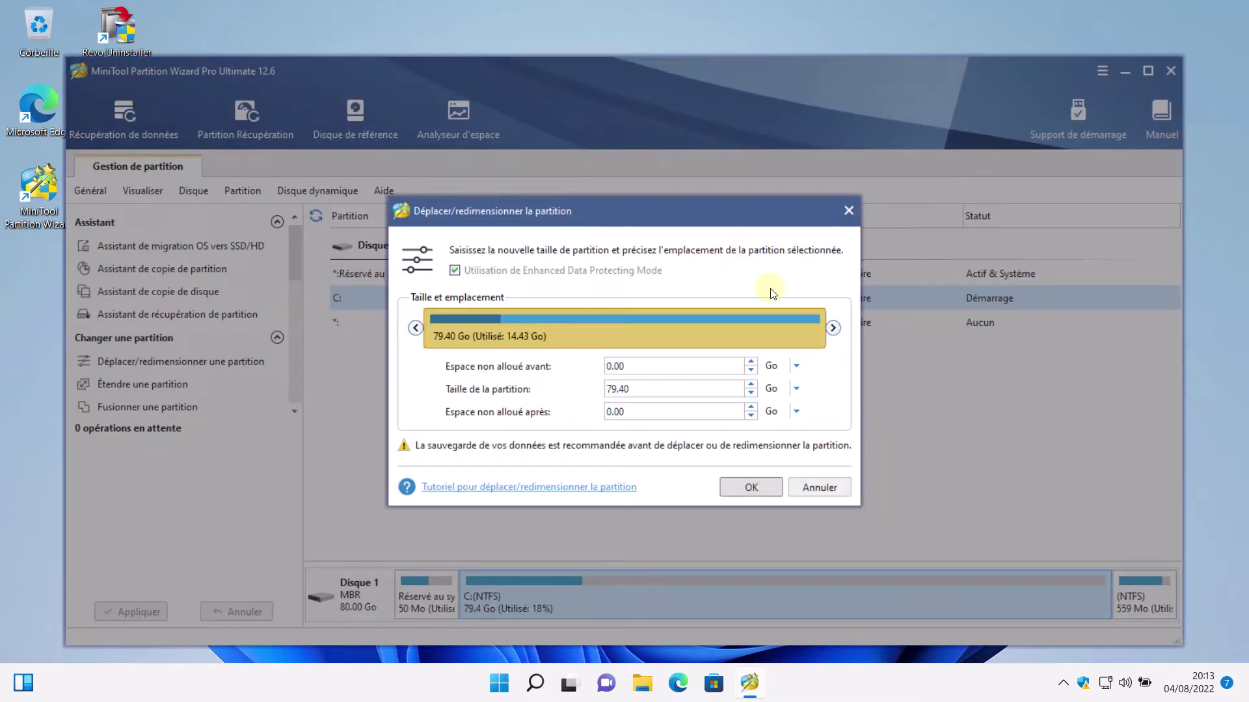
drag(821, 326, 626, 331)
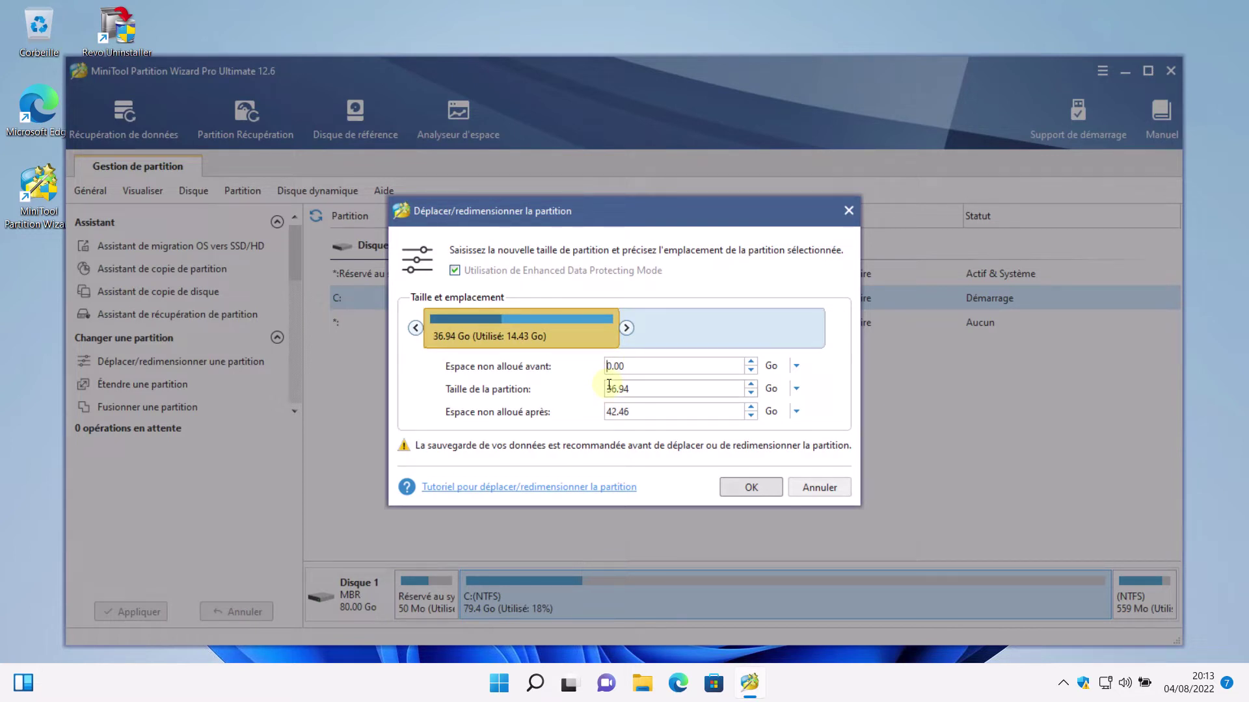
click(725, 484)
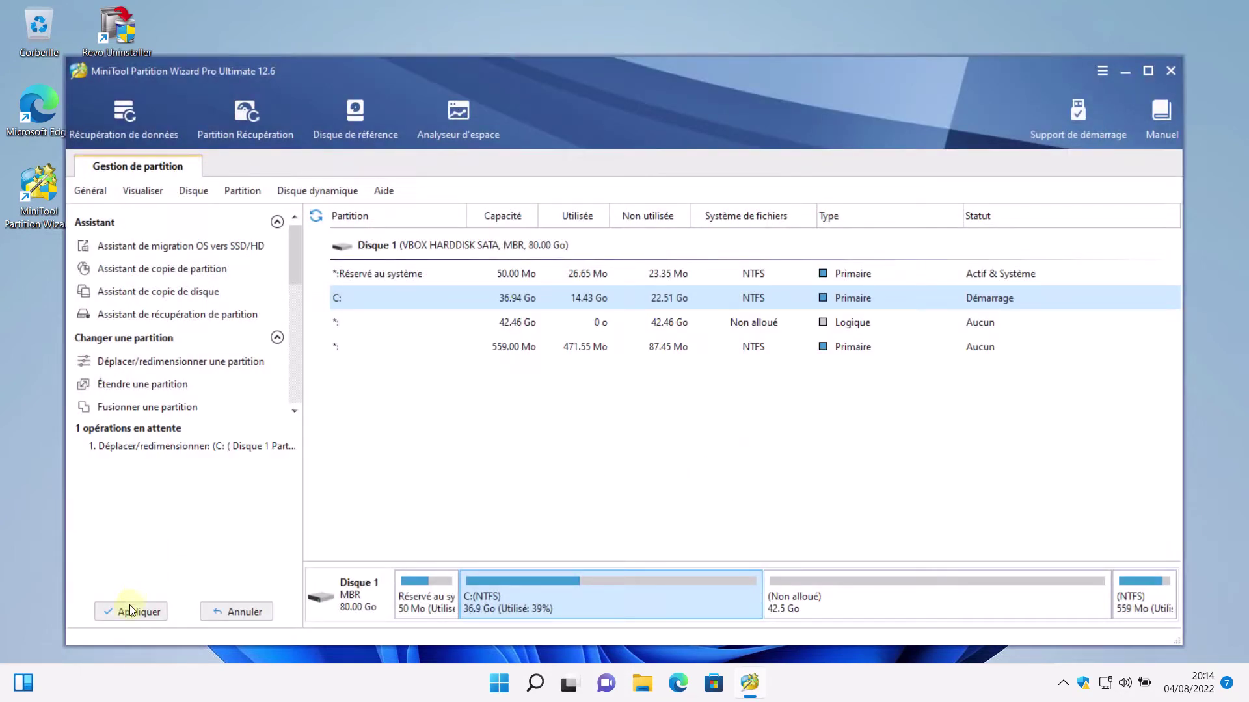
- Apply the pending resize of partition C: and restart the PC immediately to carry it out
click(127, 612)
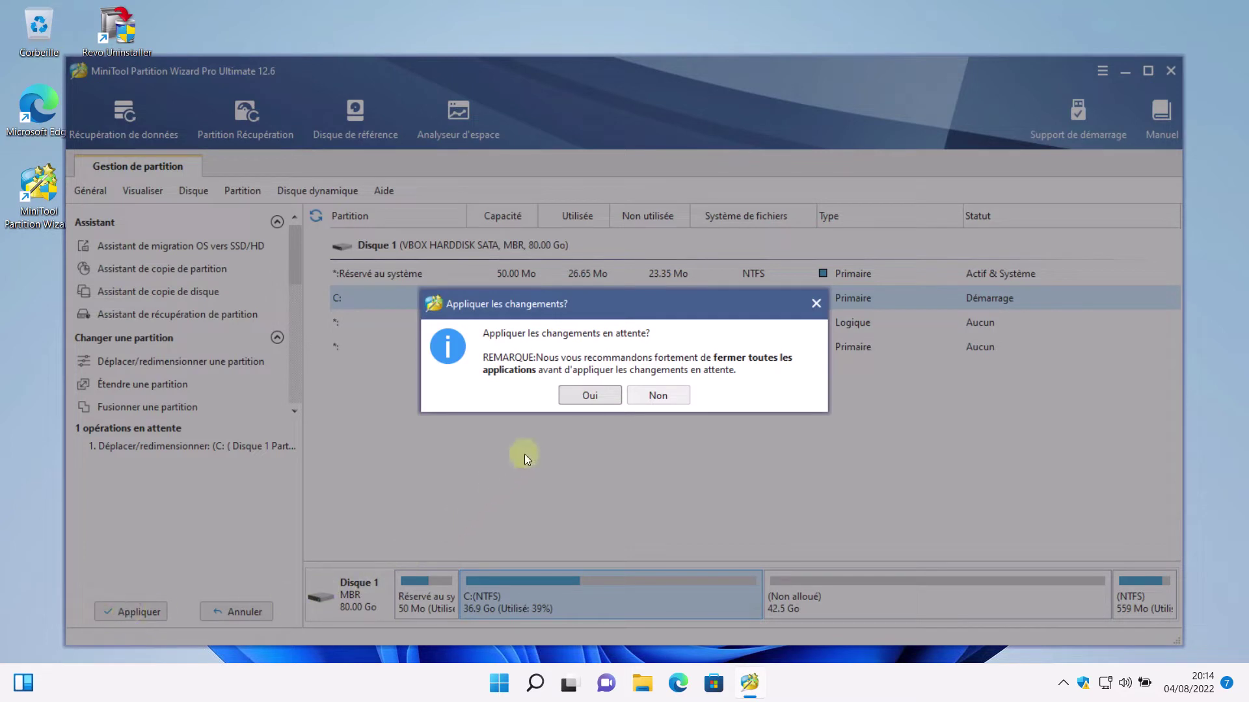
click(588, 396)
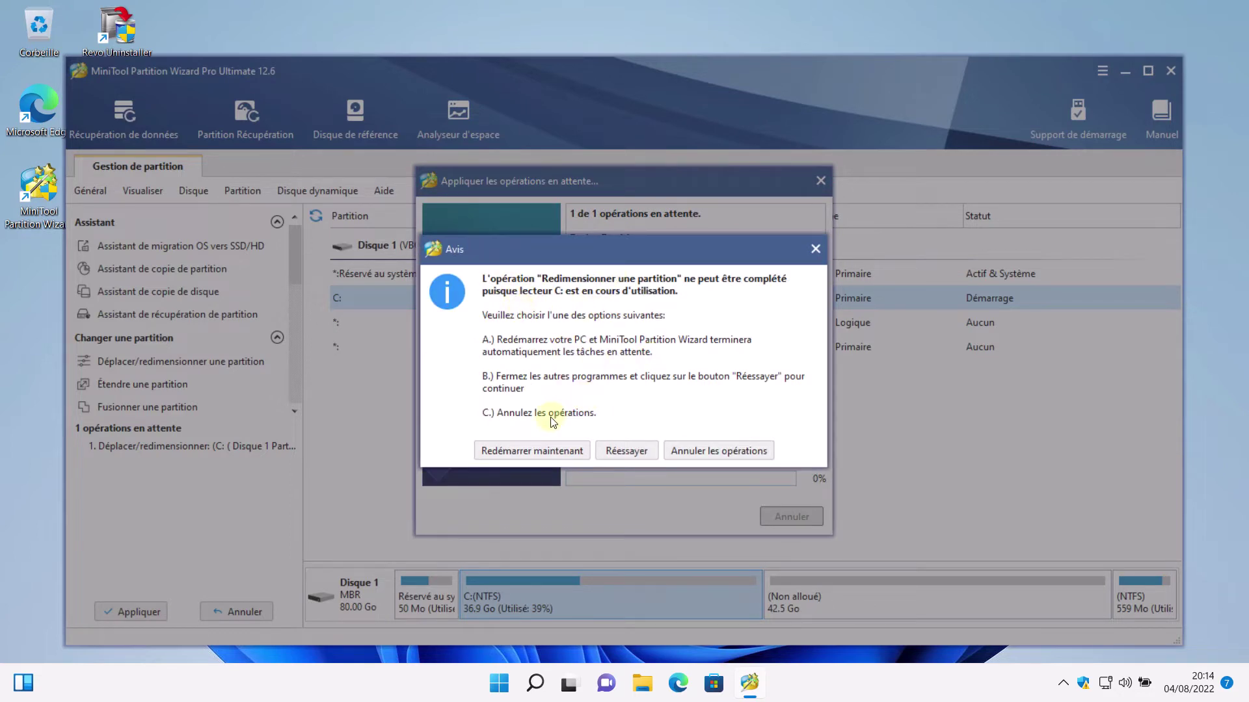
click(545, 450)
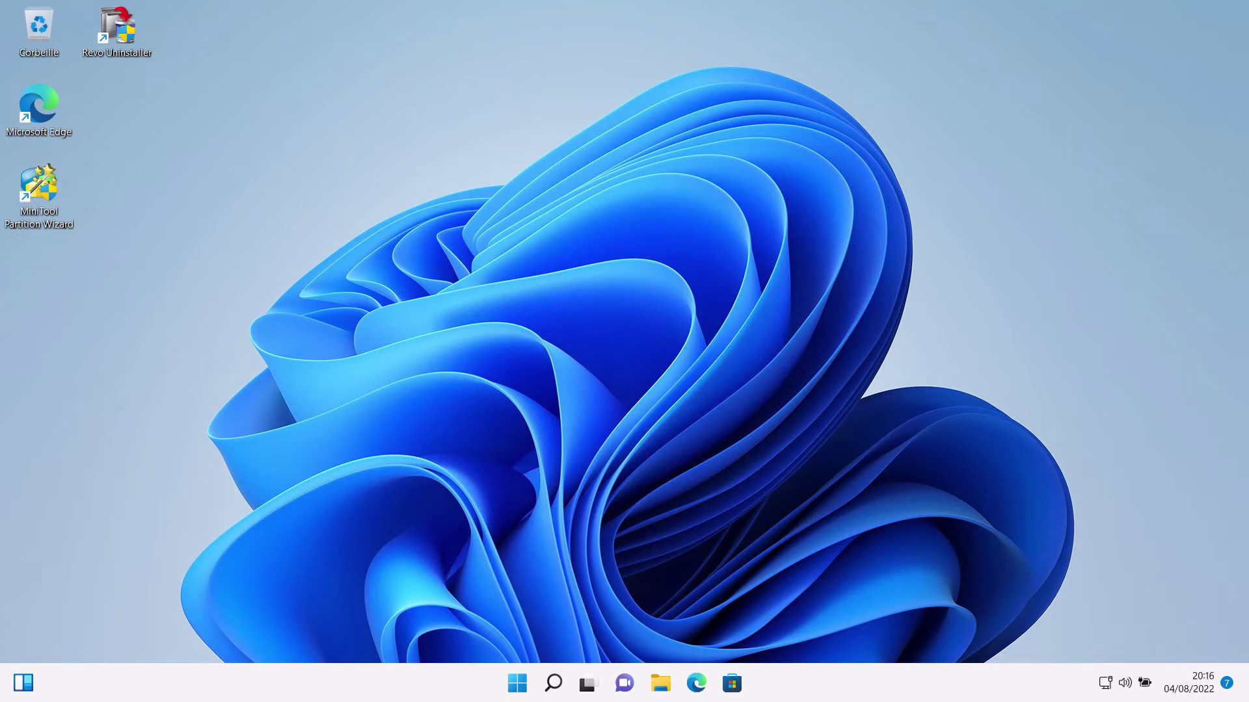
- Reopen MiniTool Partition Wizard and create a primary NTFS partition E: of 42.46 Go in the unallocated space
double_click(35, 181)
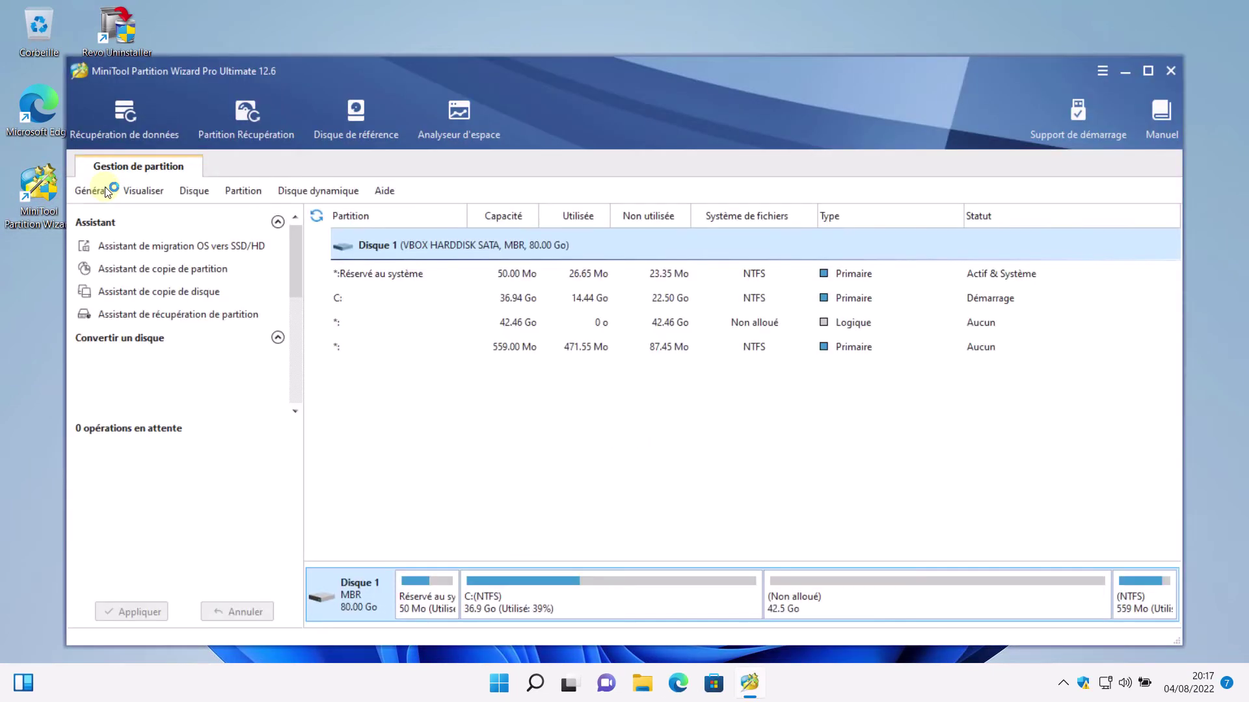
right_click(830, 605)
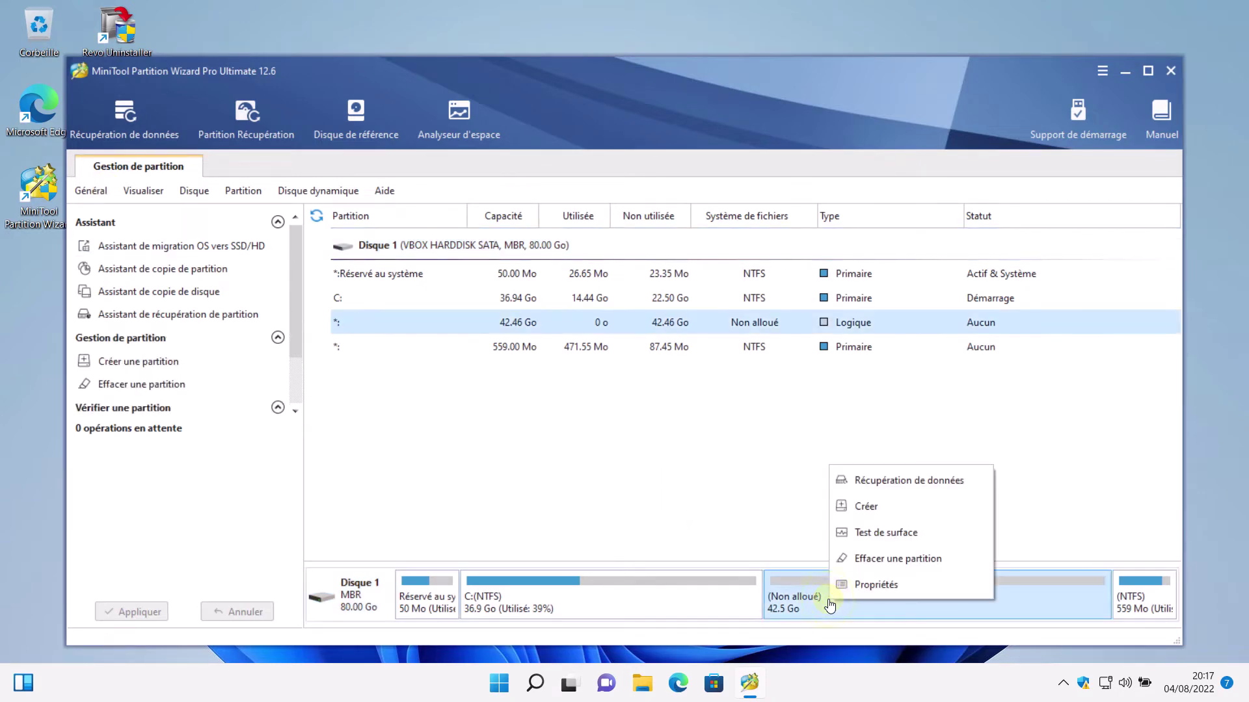
click(861, 506)
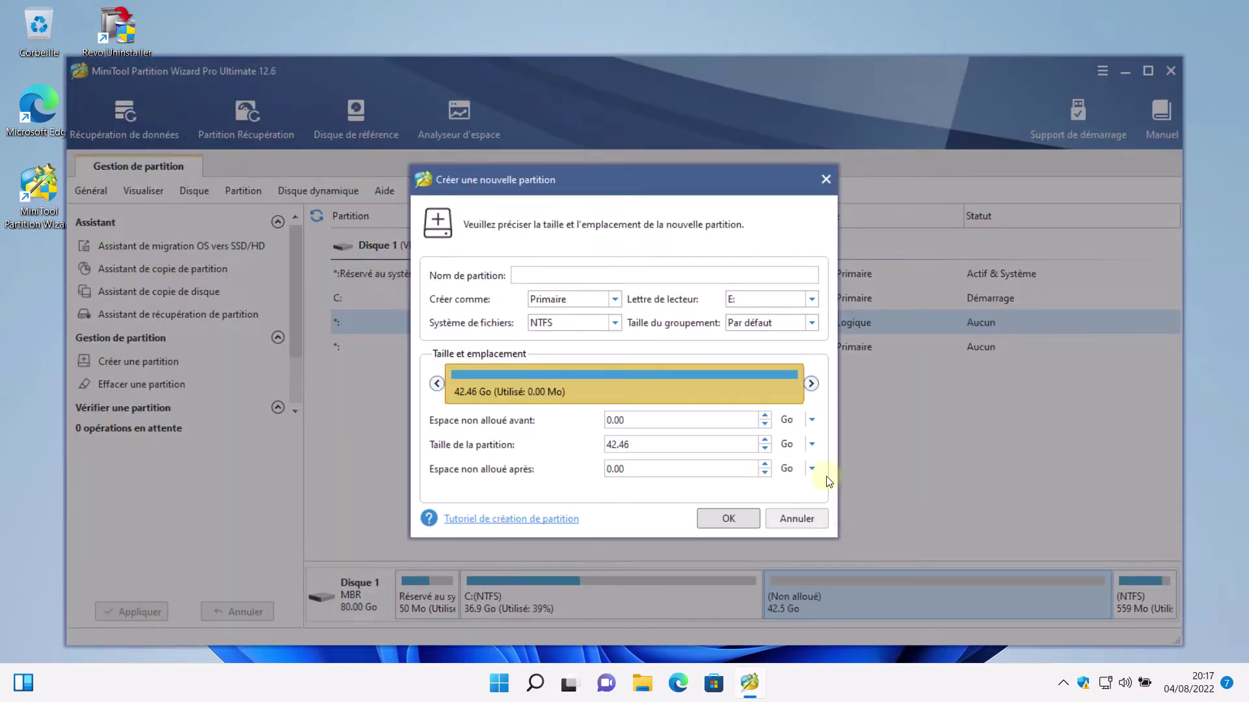
click(719, 518)
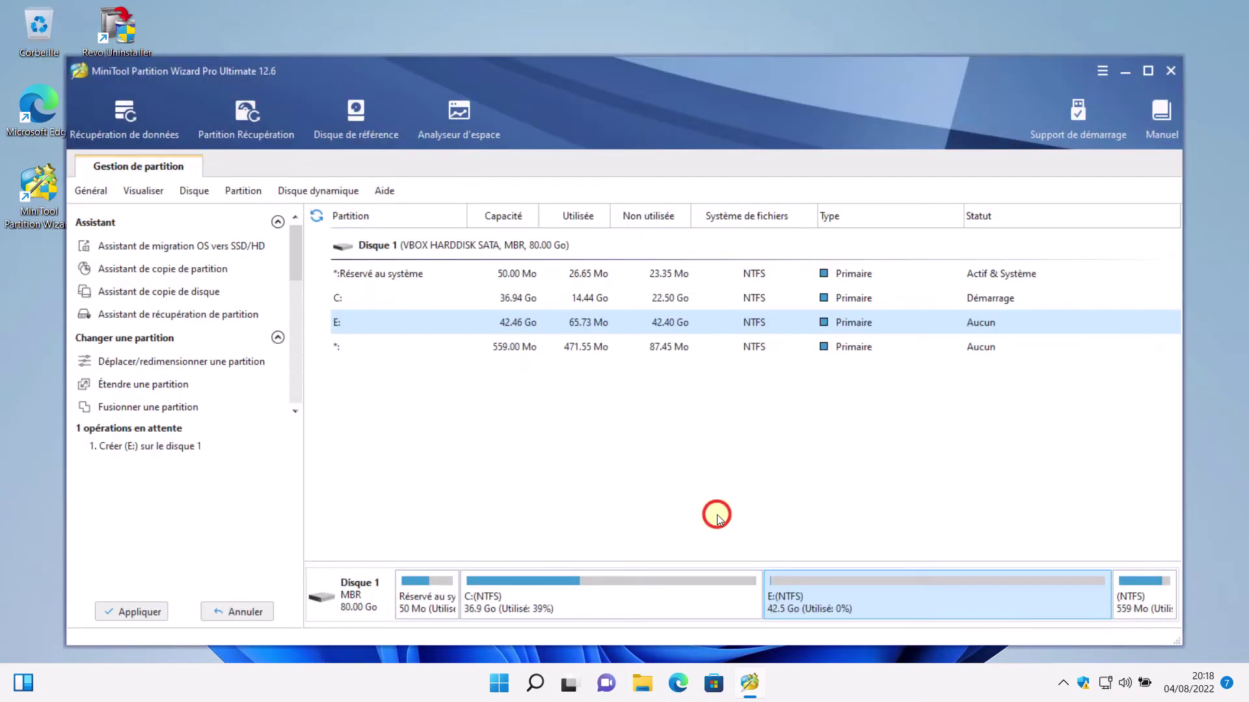
- Apply the pending creation of partition E: and check the drives under Ce PC in File Explorer
click(138, 610)
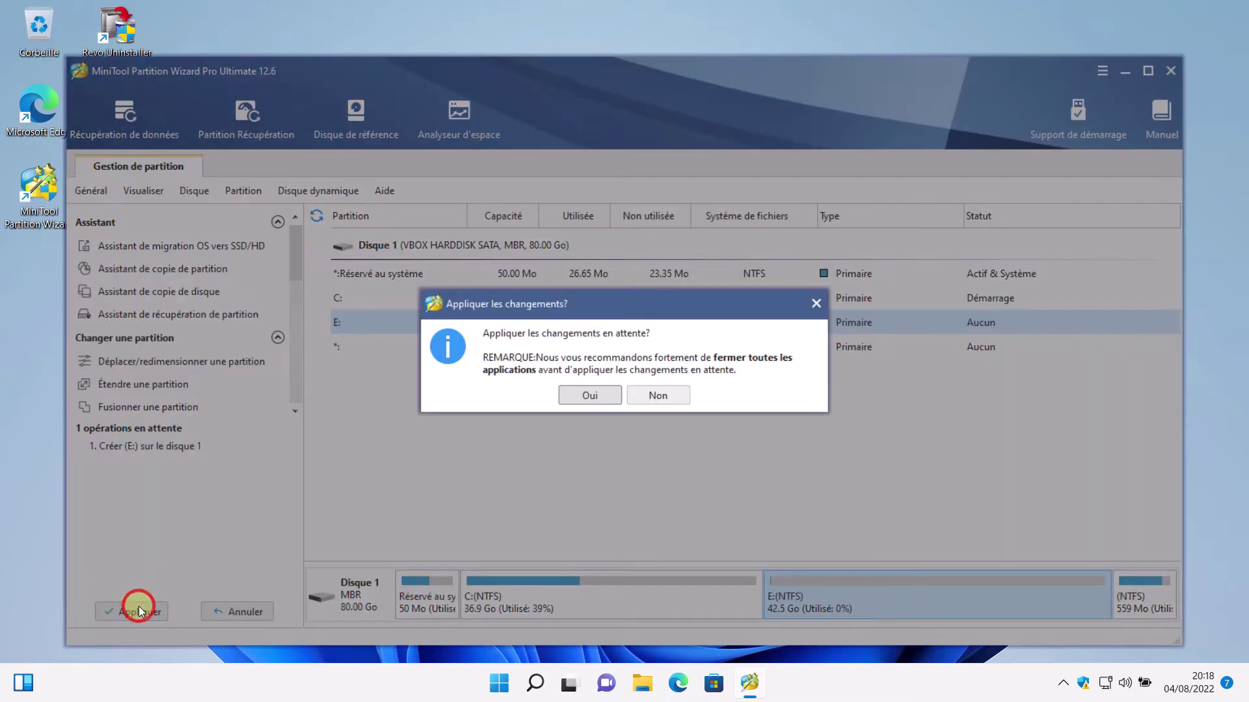
click(602, 394)
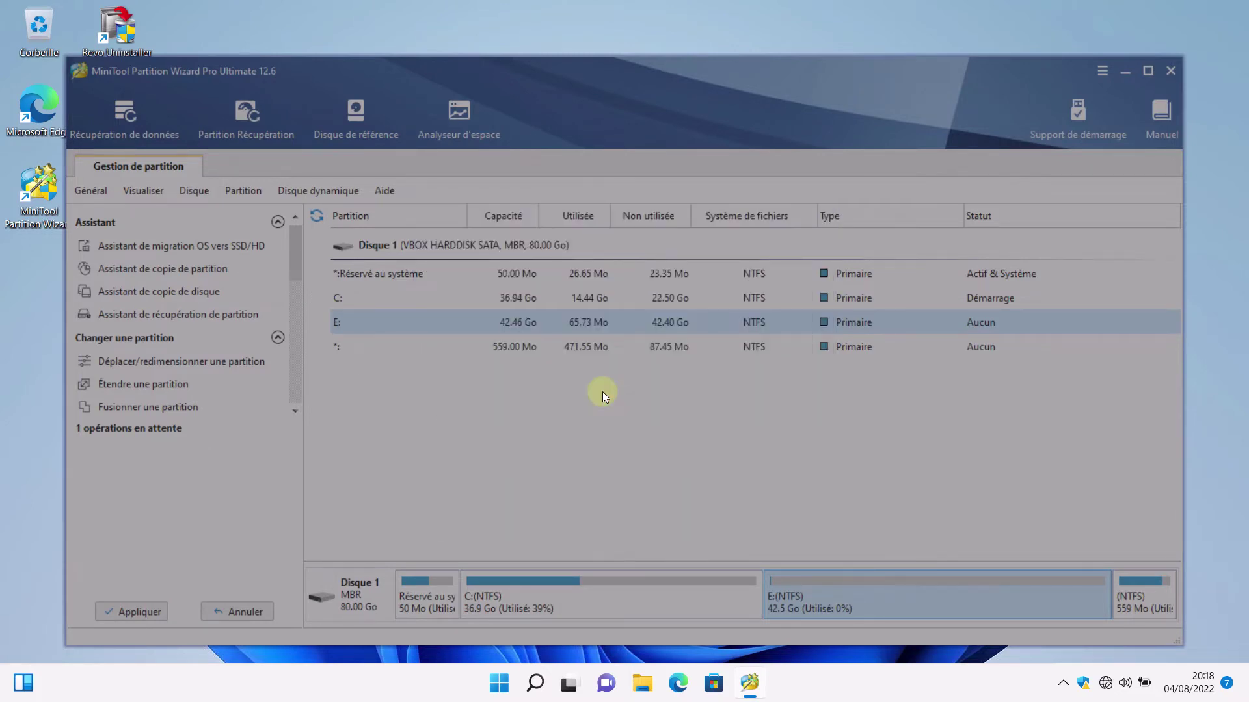
click(605, 389)
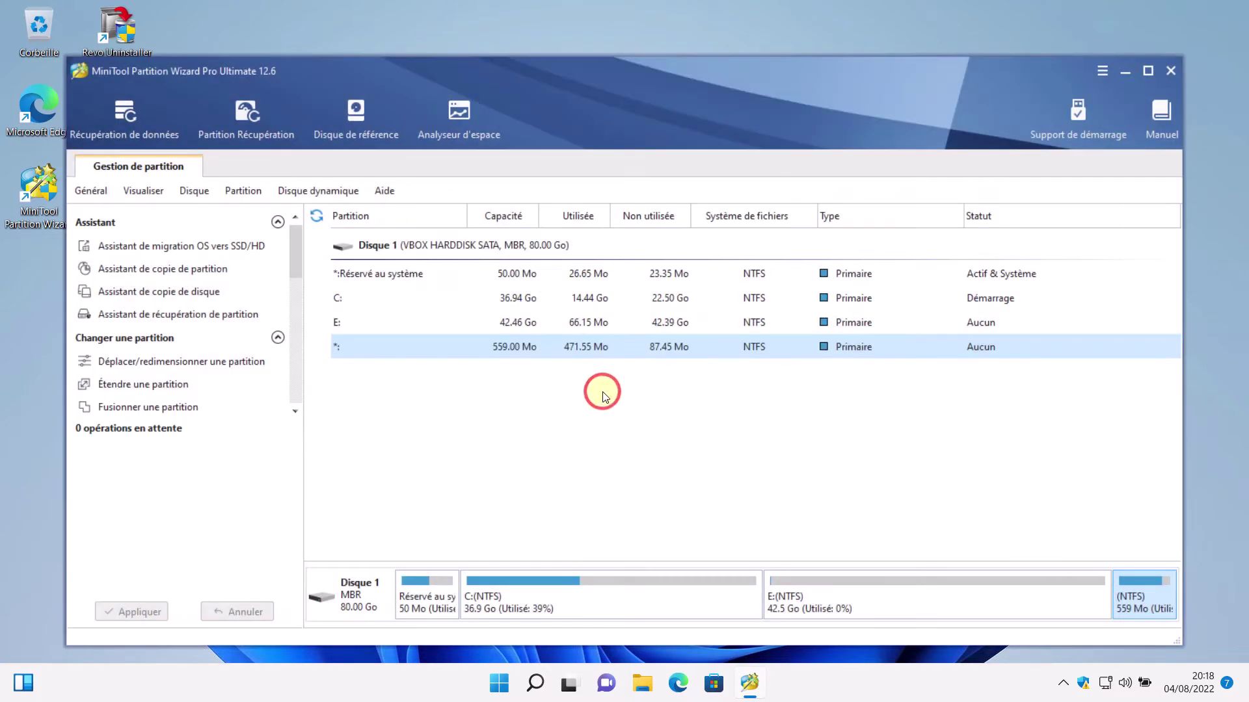
click(640, 681)
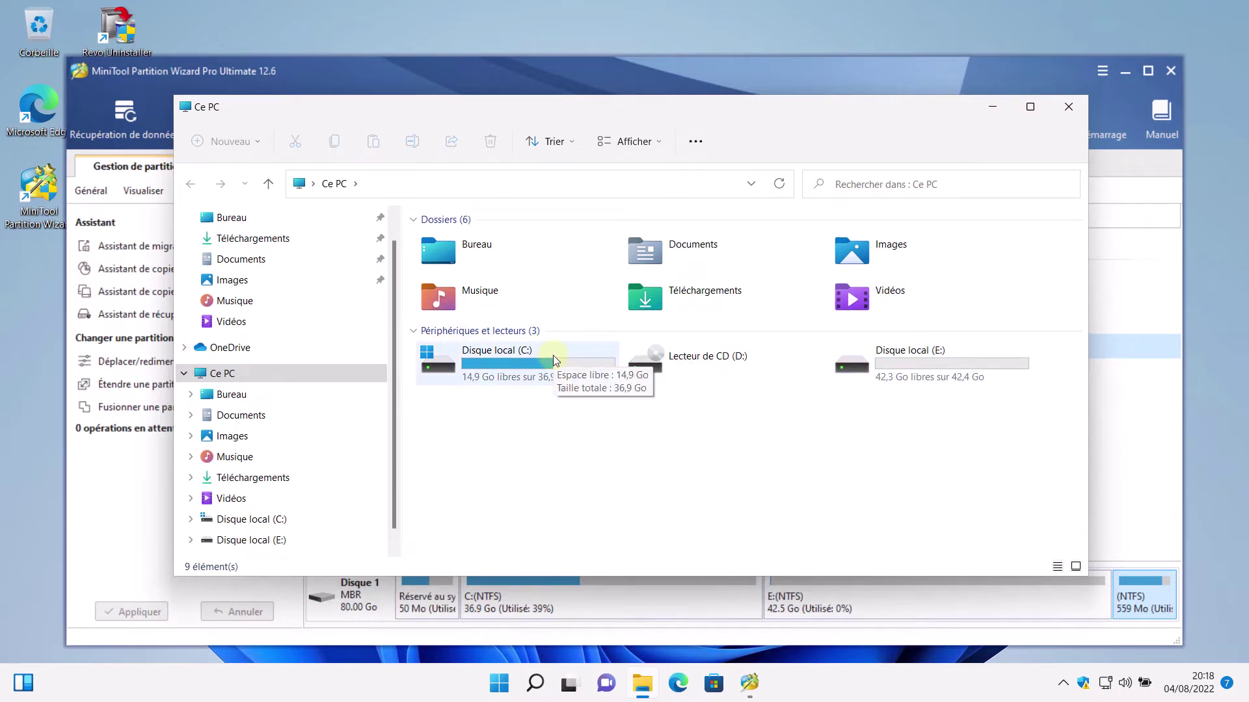
click(1061, 106)
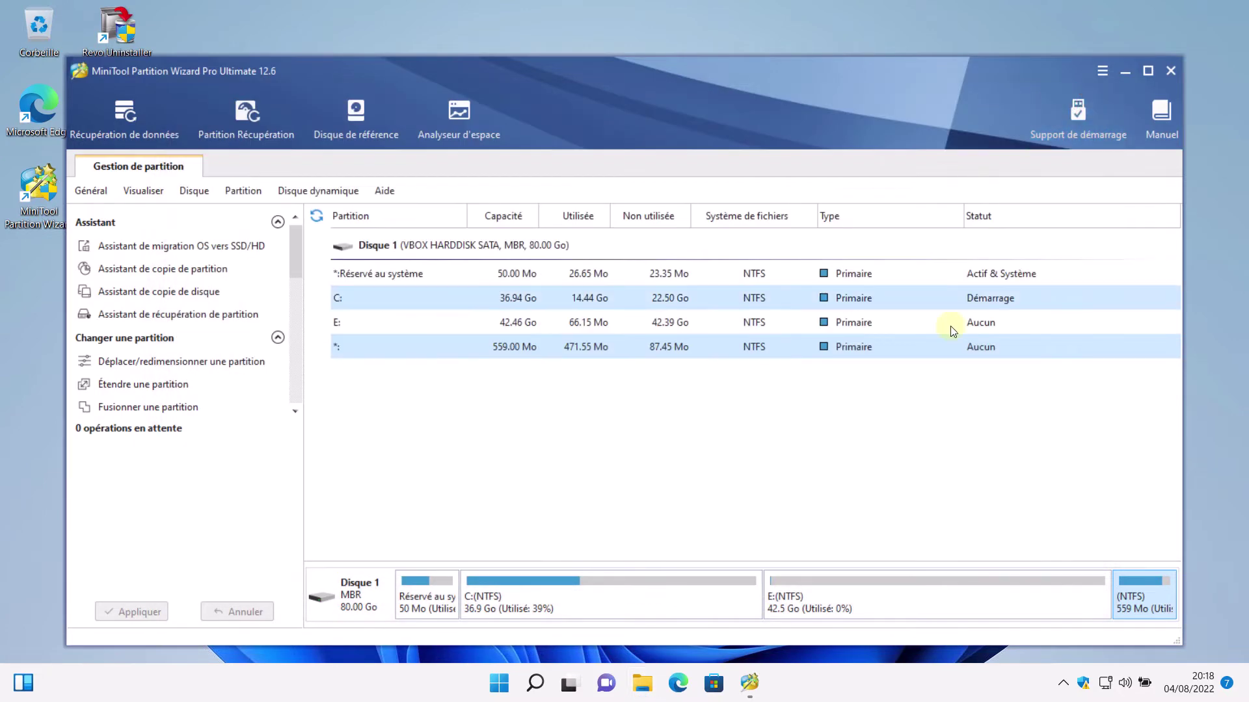
- Merge partition E: into partition C:, keeping contenu_partition_fusionné as the folder for the merged content
click(715, 606)
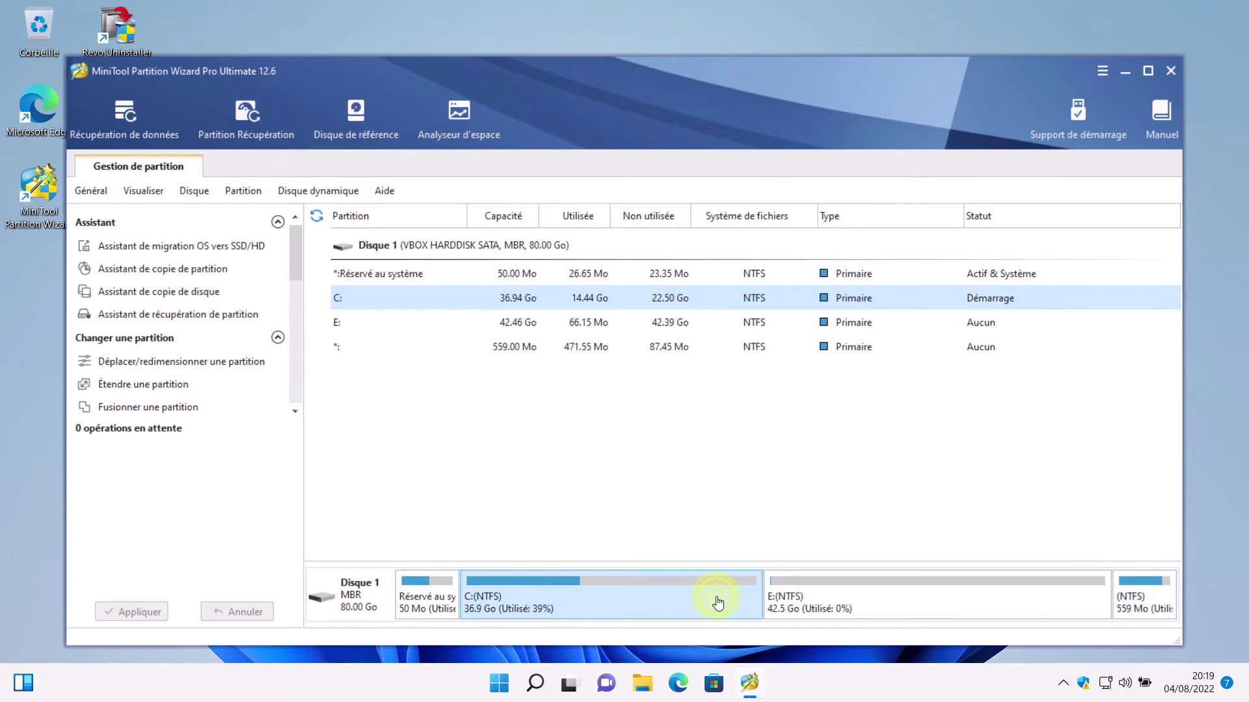
right_click(718, 603)
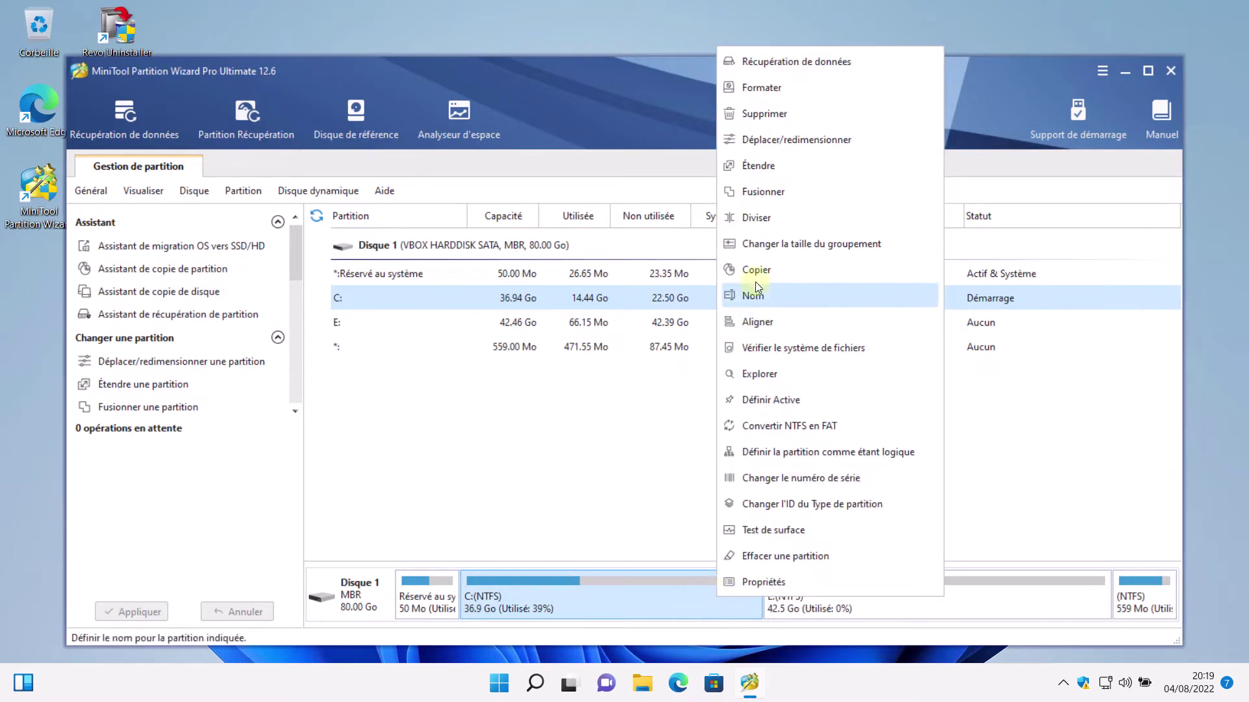
click(758, 199)
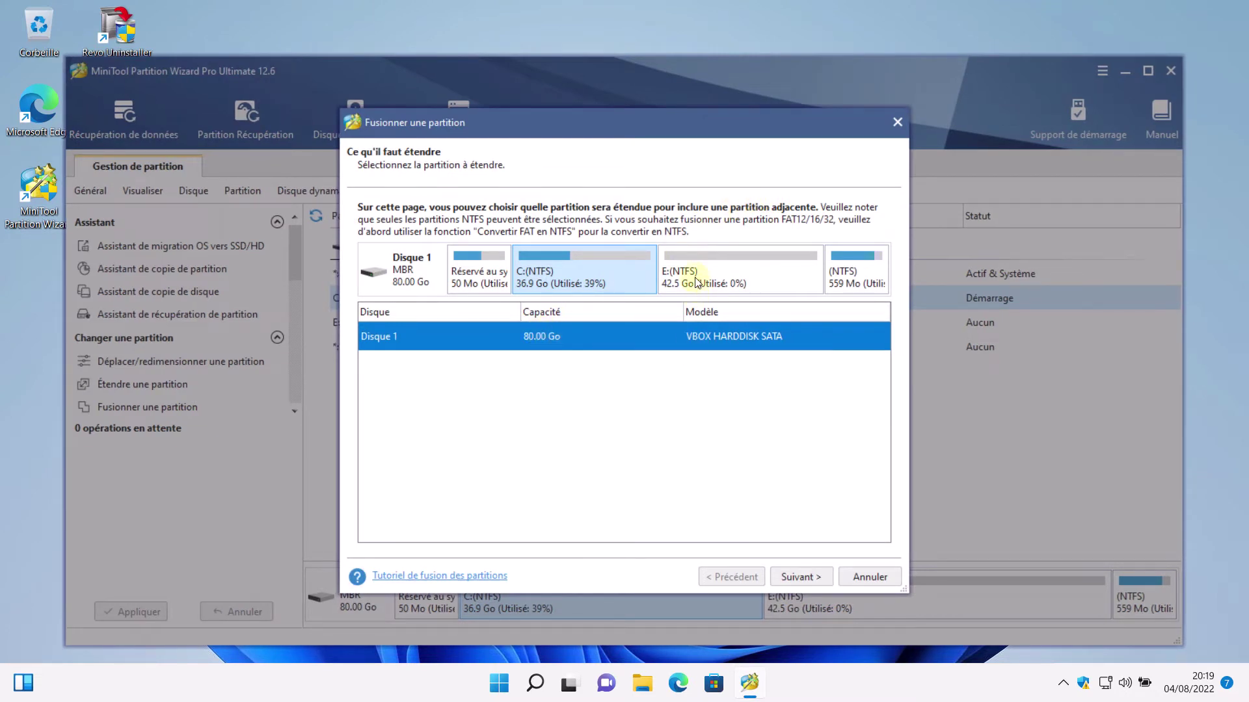
click(788, 581)
click(787, 579)
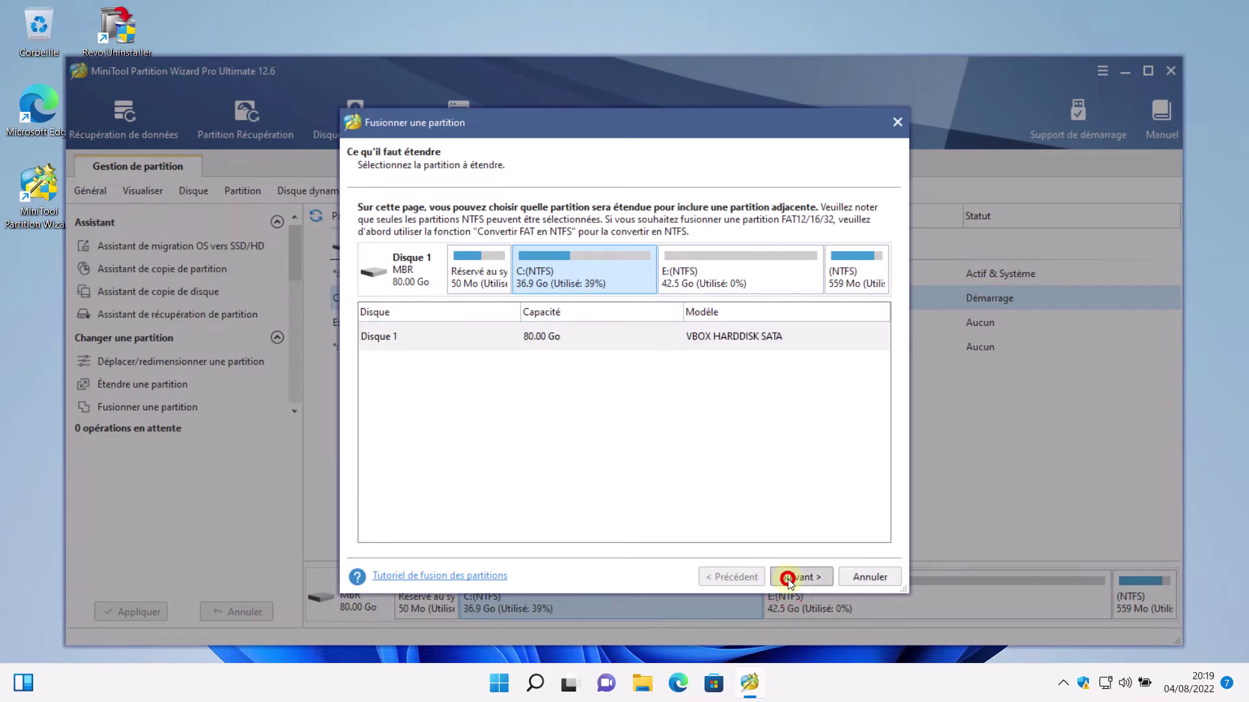
click(788, 578)
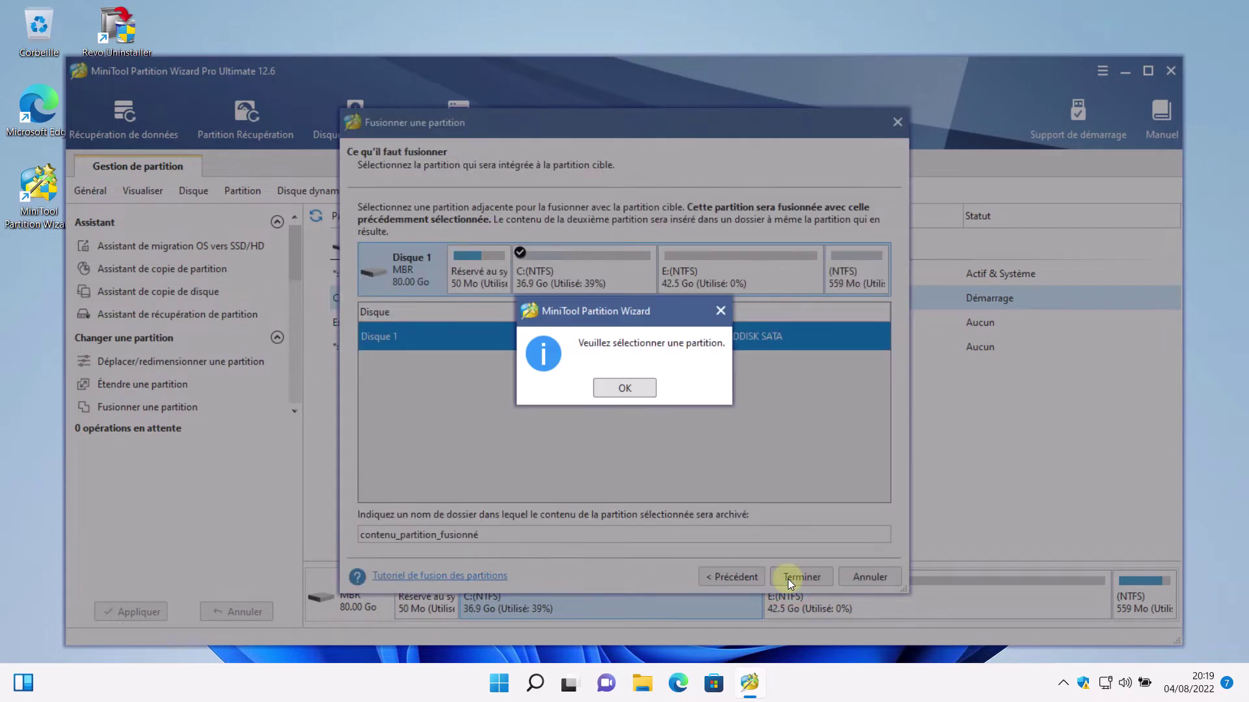
click(623, 389)
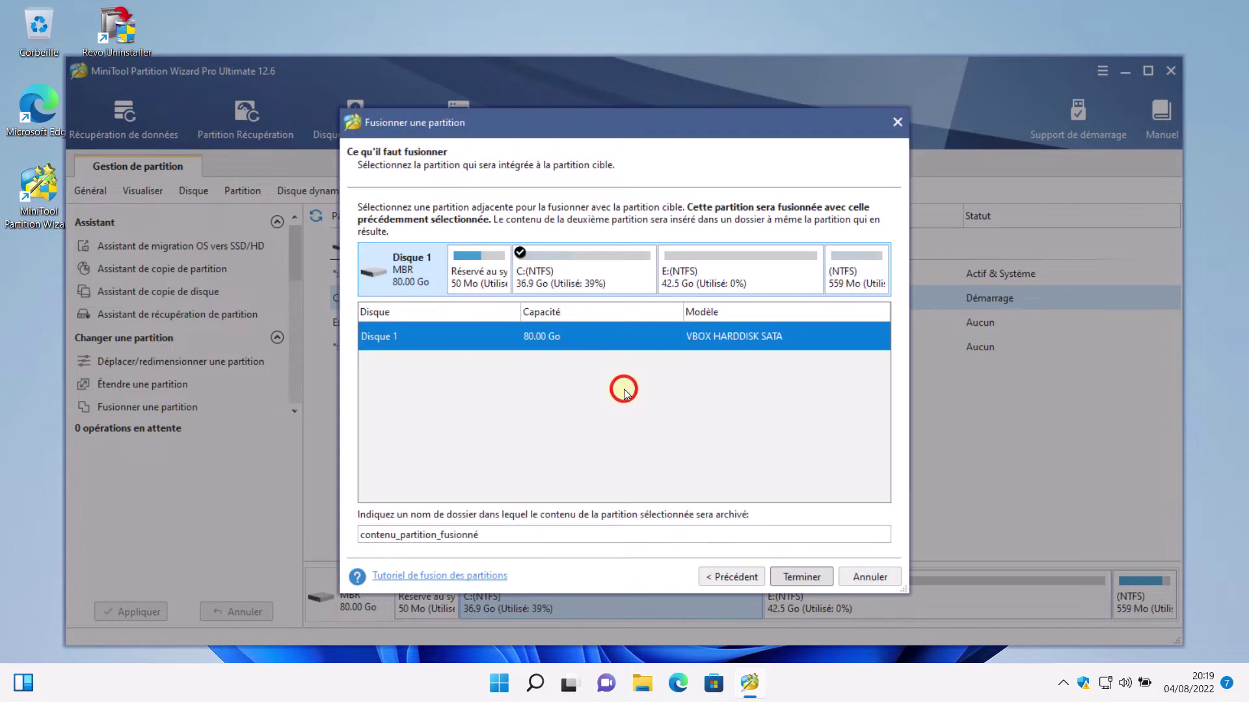
click(719, 281)
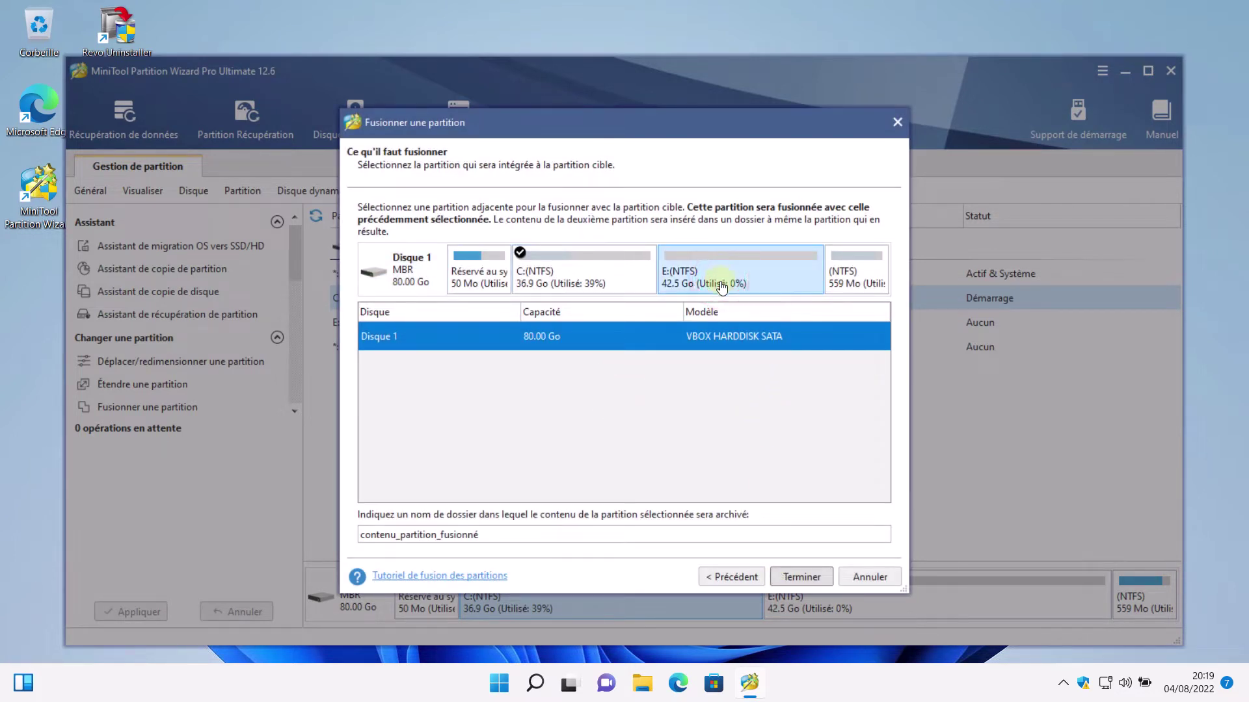
click(783, 572)
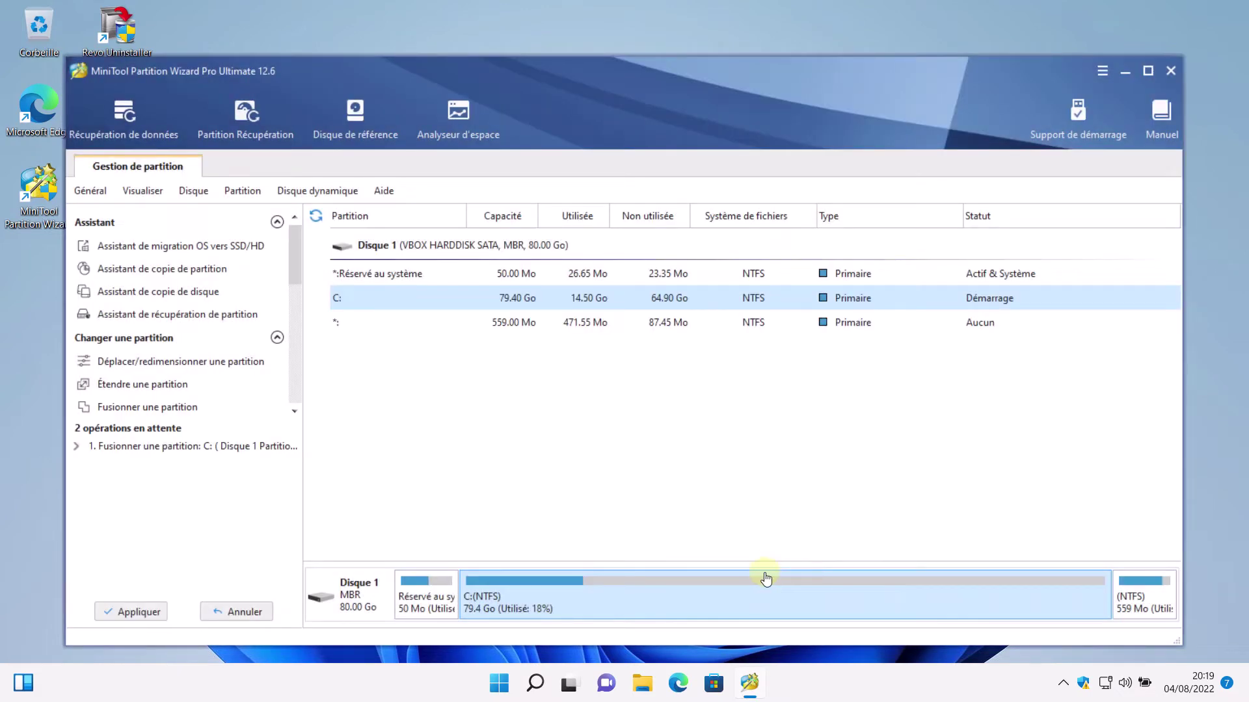
- Apply the pending merge into partition C: and restart the PC immediately to carry it out
click(145, 609)
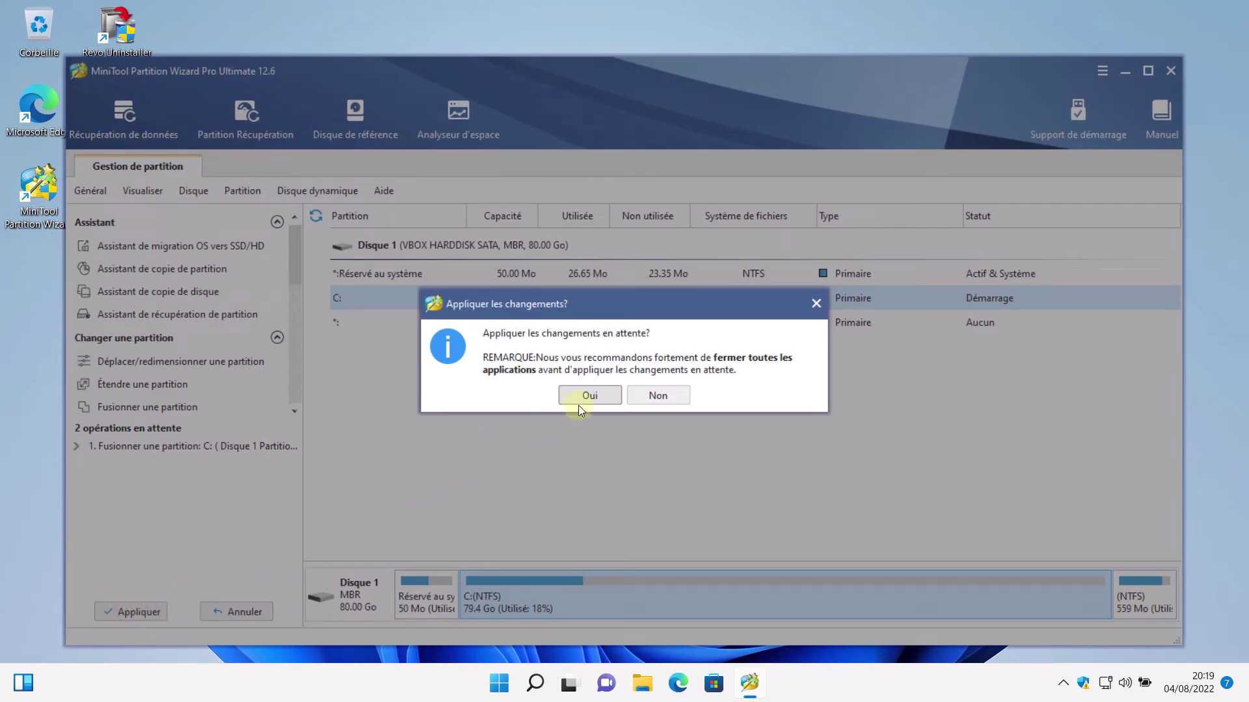
click(589, 395)
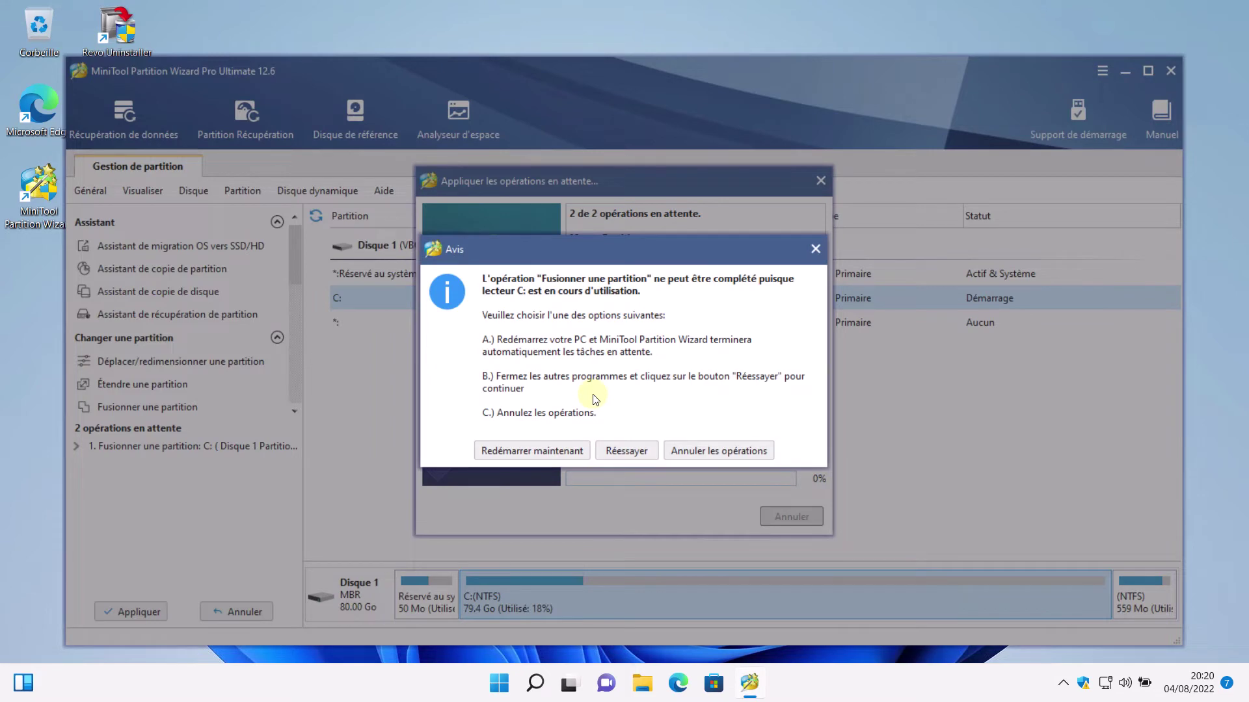
click(544, 447)
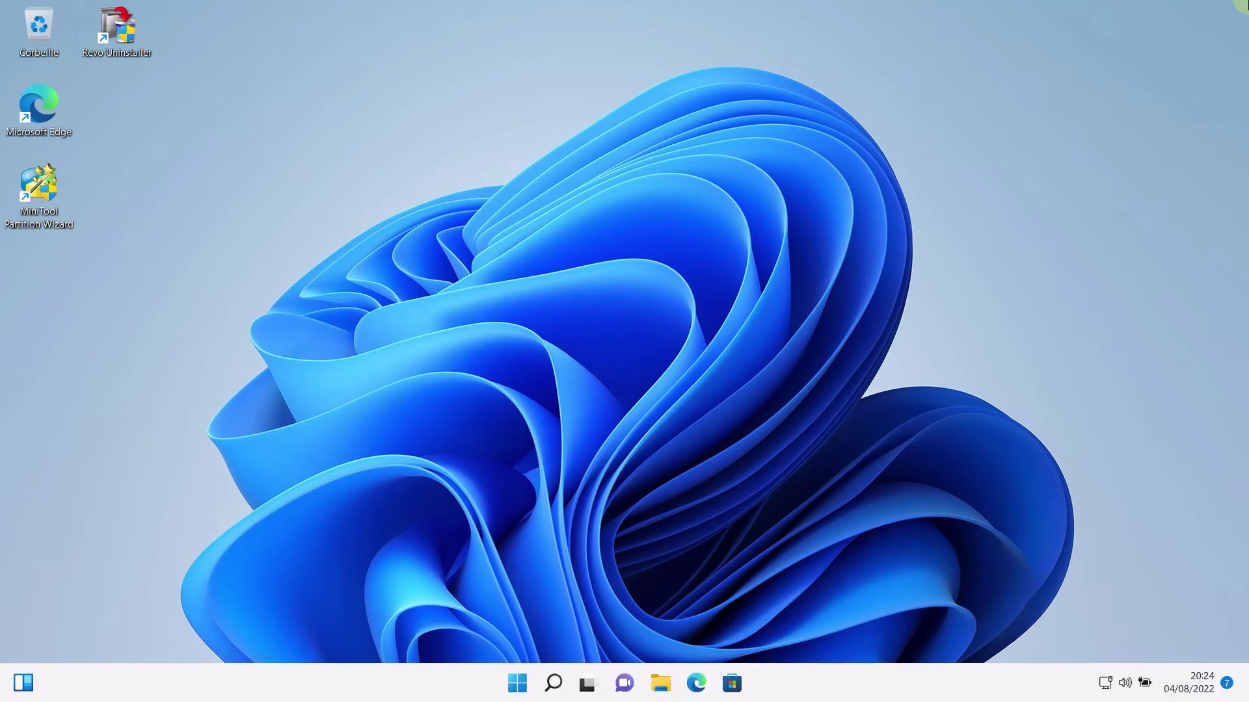
- Reopen MiniTool Partition Wizard and split partition C: into 41.75 Go for the original and 37.65 Go for the new partition
double_click(38, 185)
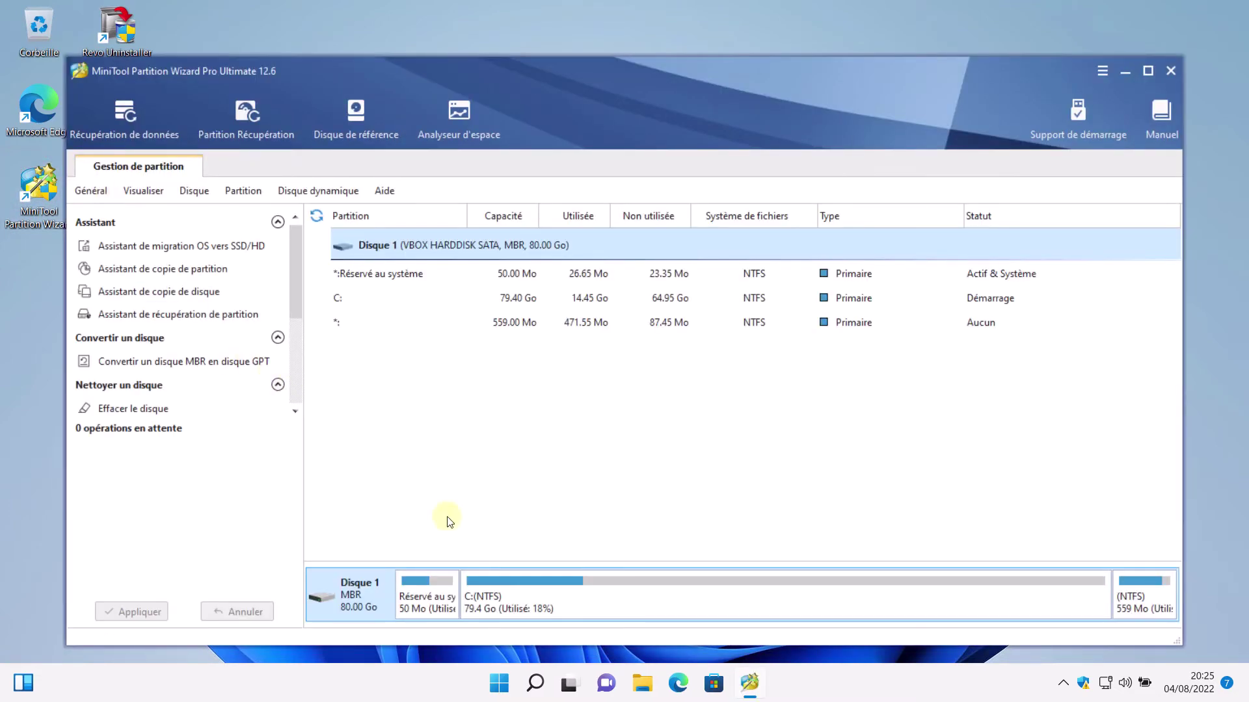
right_click(684, 614)
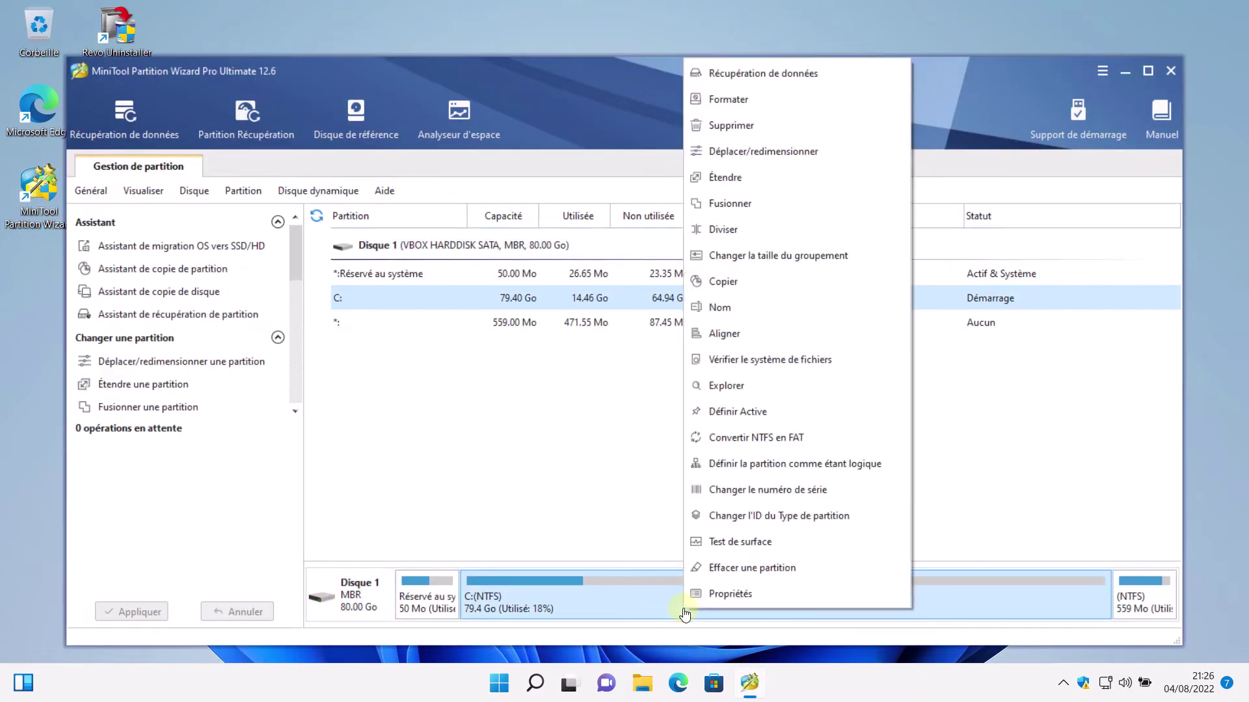
click(720, 230)
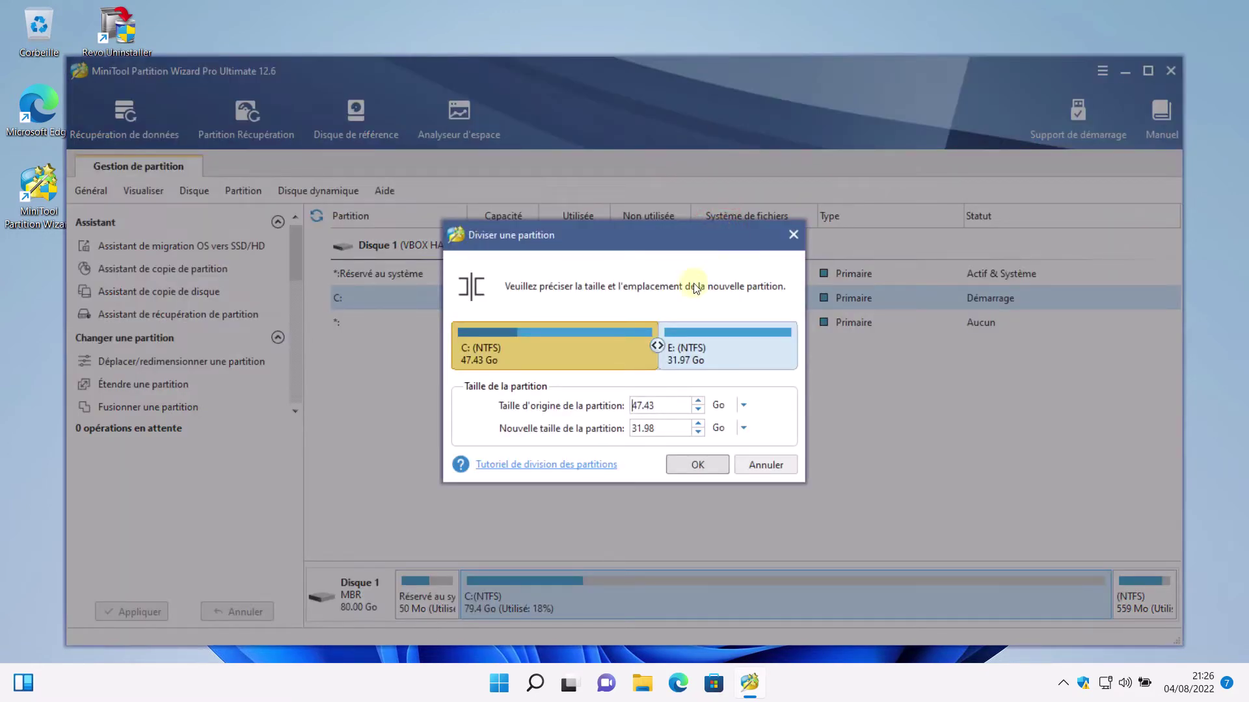
drag(663, 337, 633, 338)
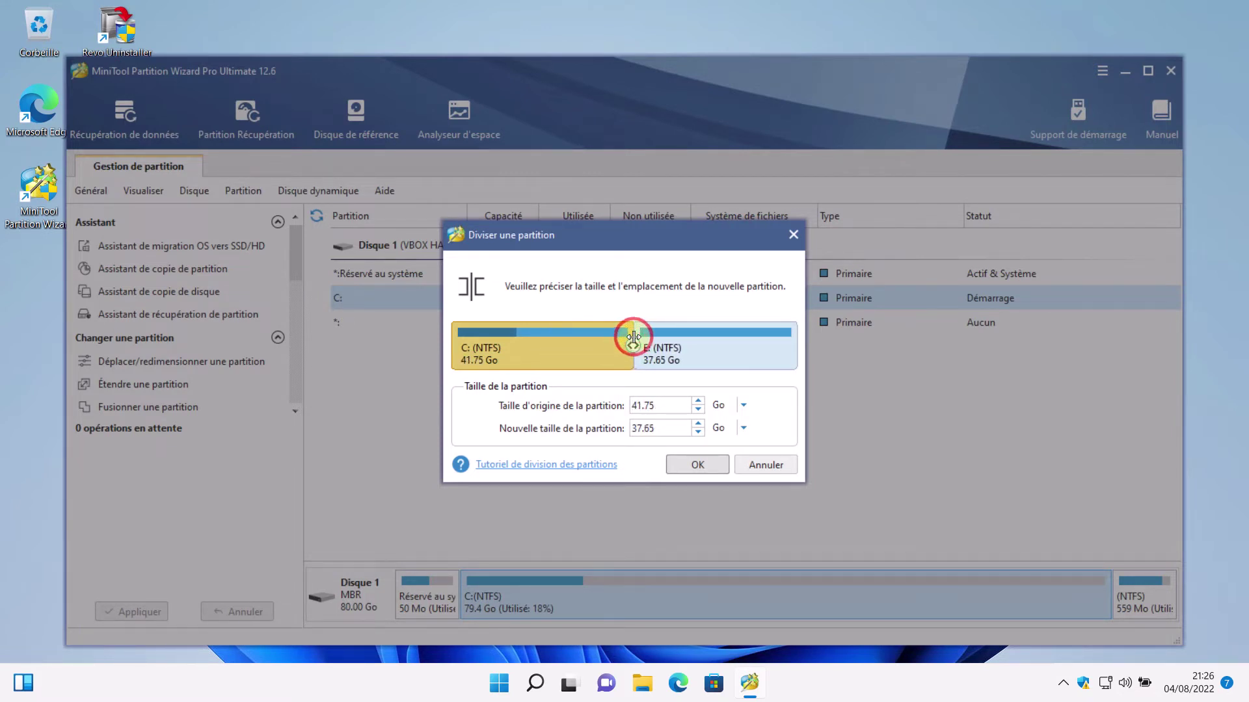
click(690, 463)
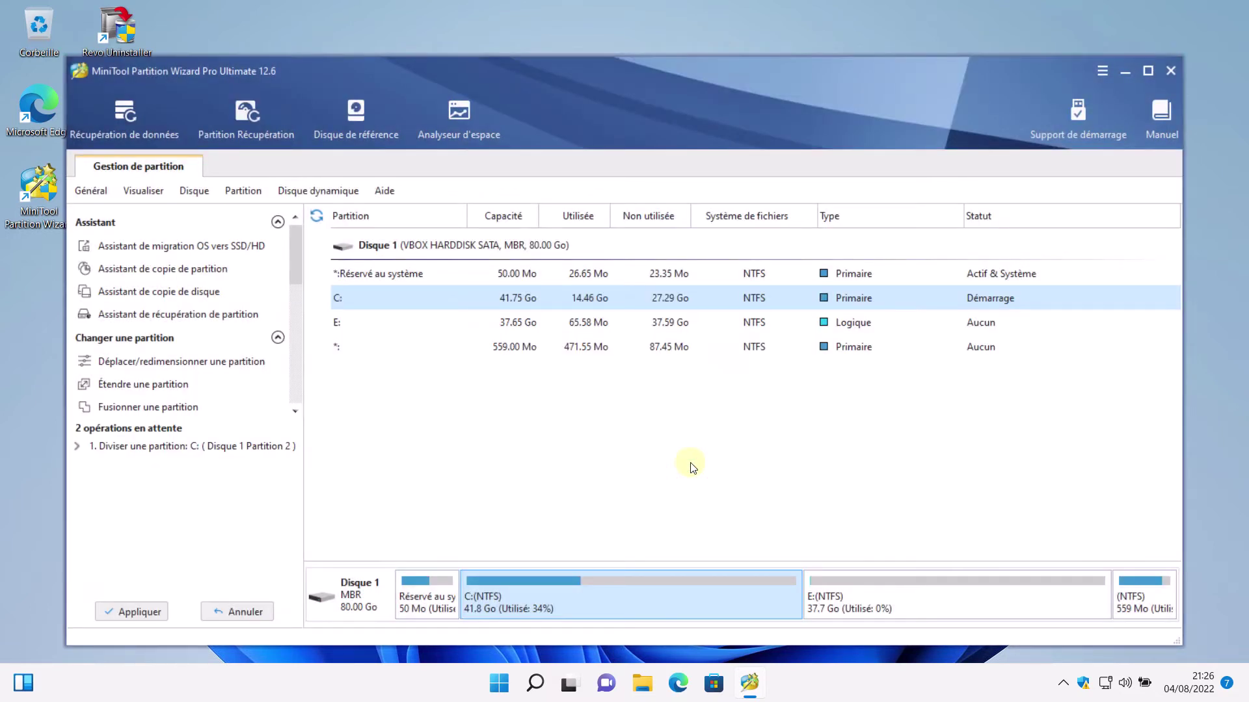
- Apply the pending split of partition C: and restart the PC immediately to carry it out
click(138, 612)
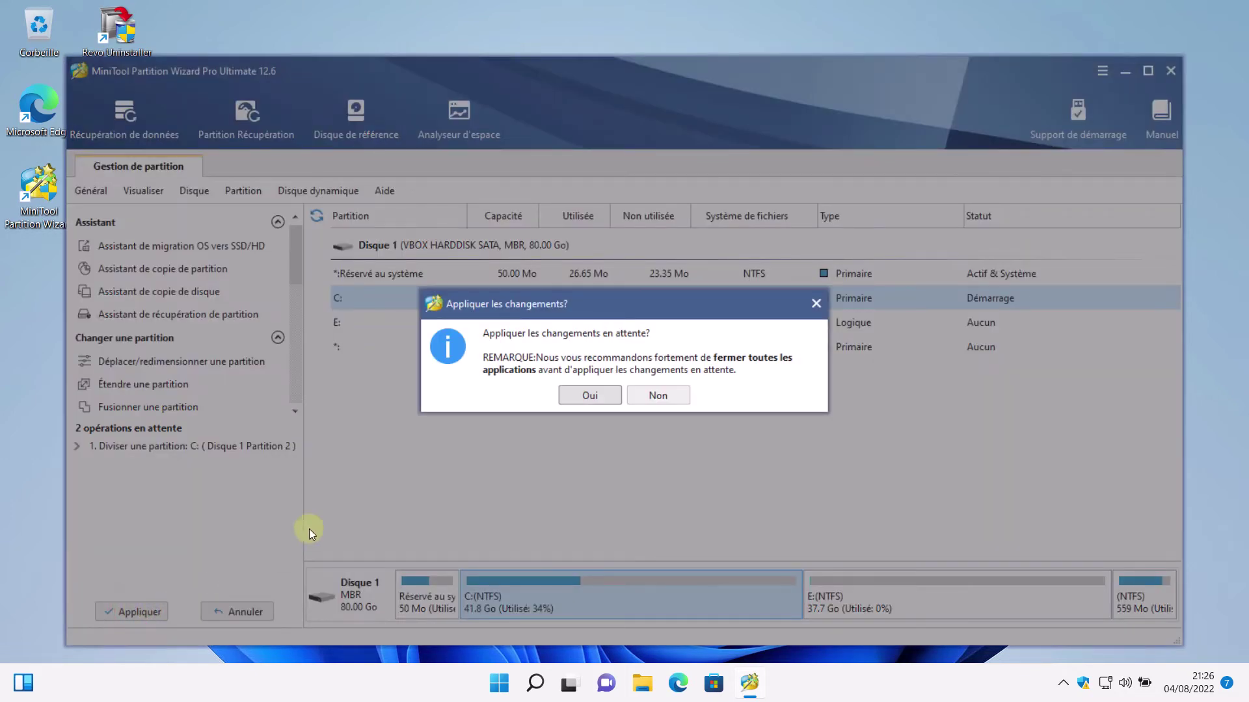
click(563, 392)
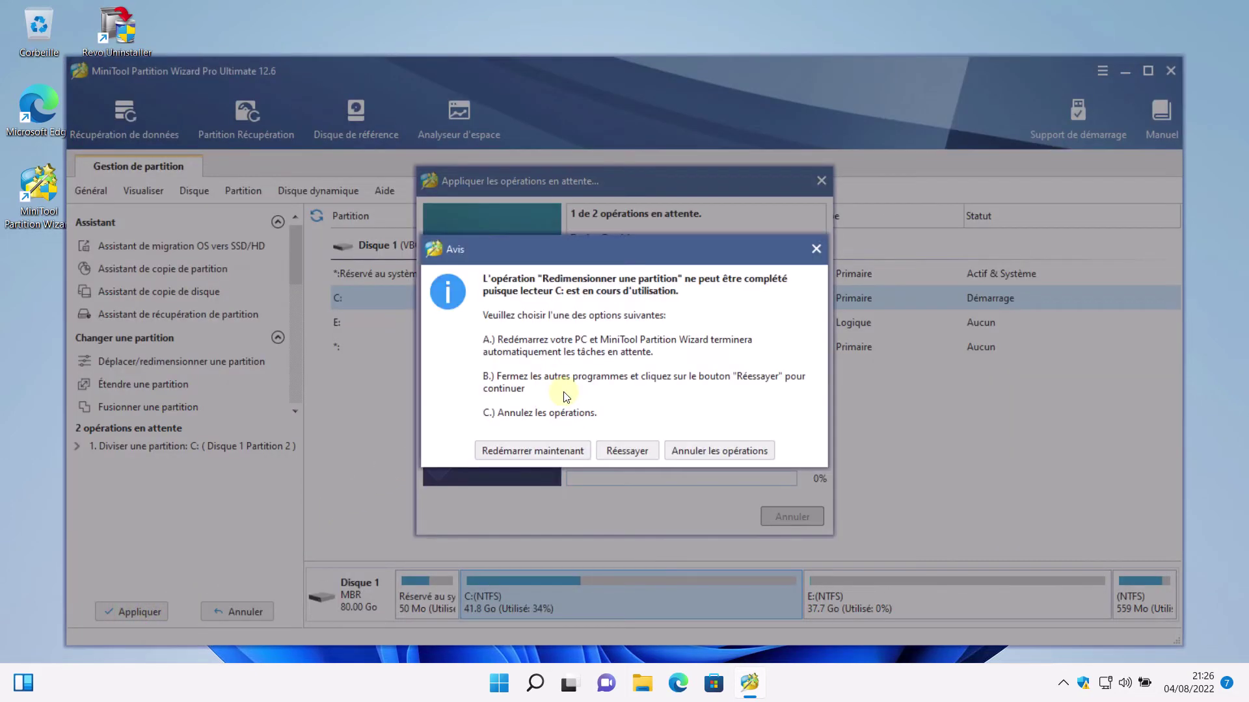
click(532, 451)
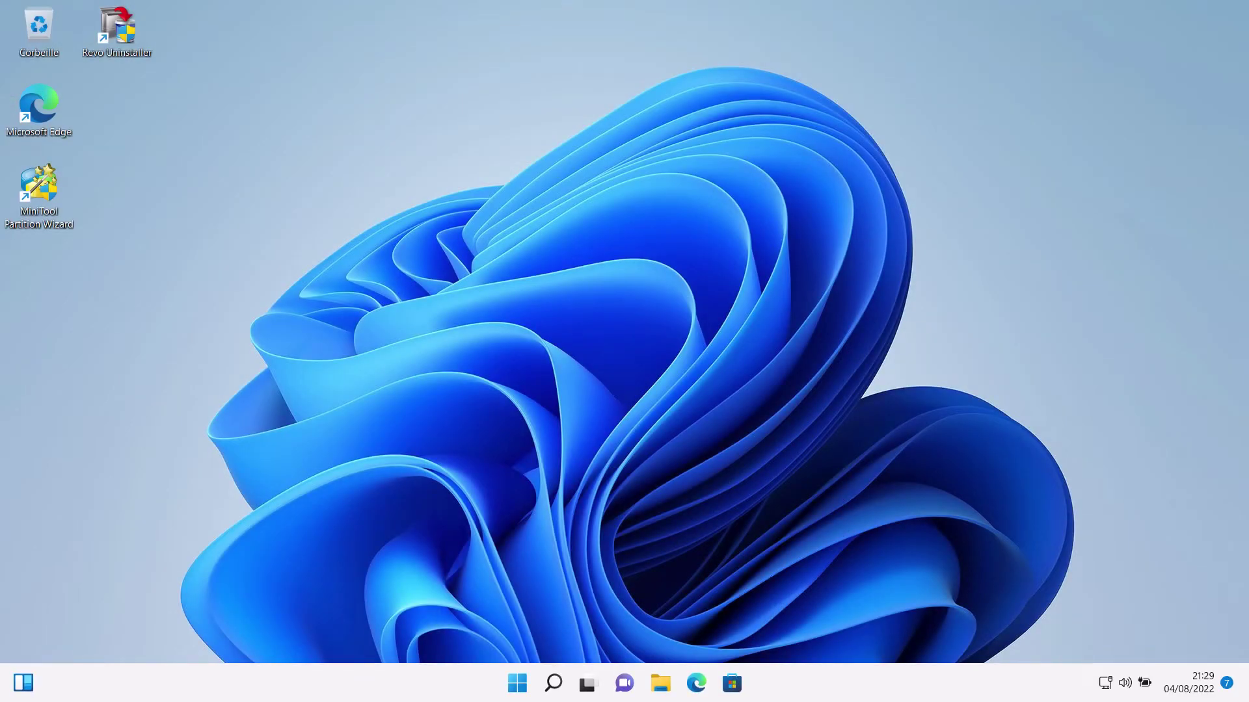
- Reopen MiniTool Partition Wizard and look at the format and name-change options of partition E:, cancelling both
double_click(41, 193)
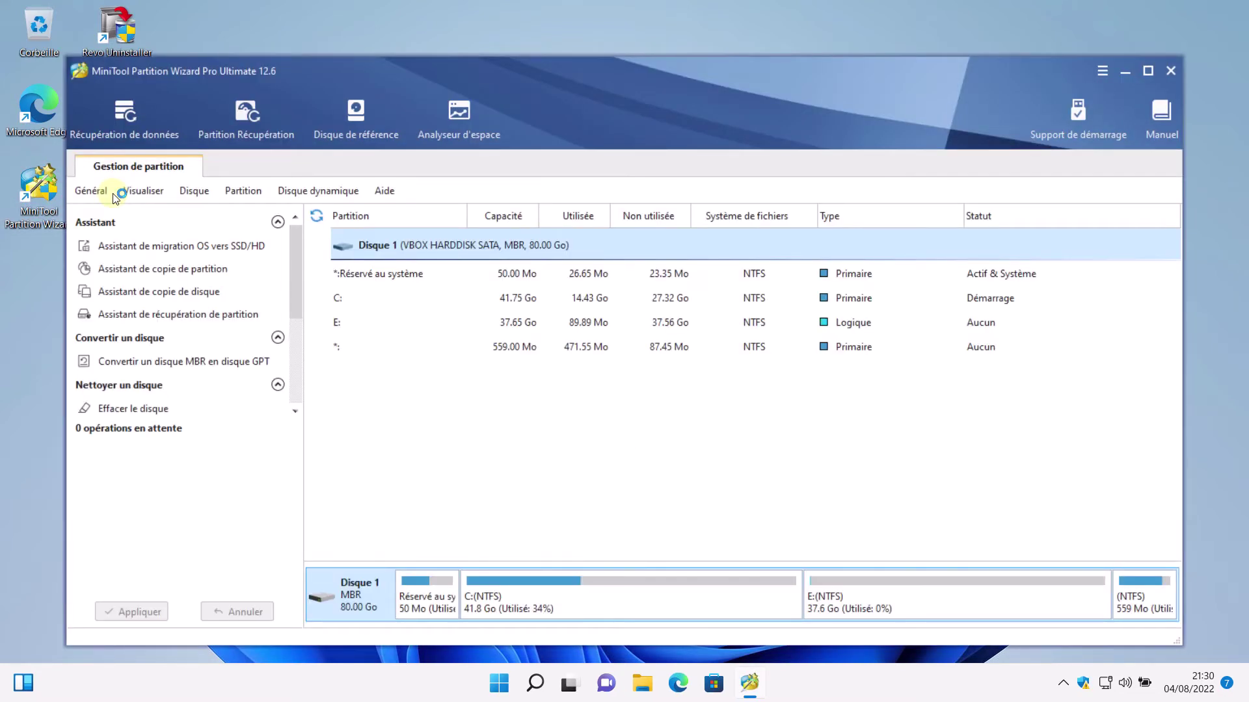
right_click(878, 597)
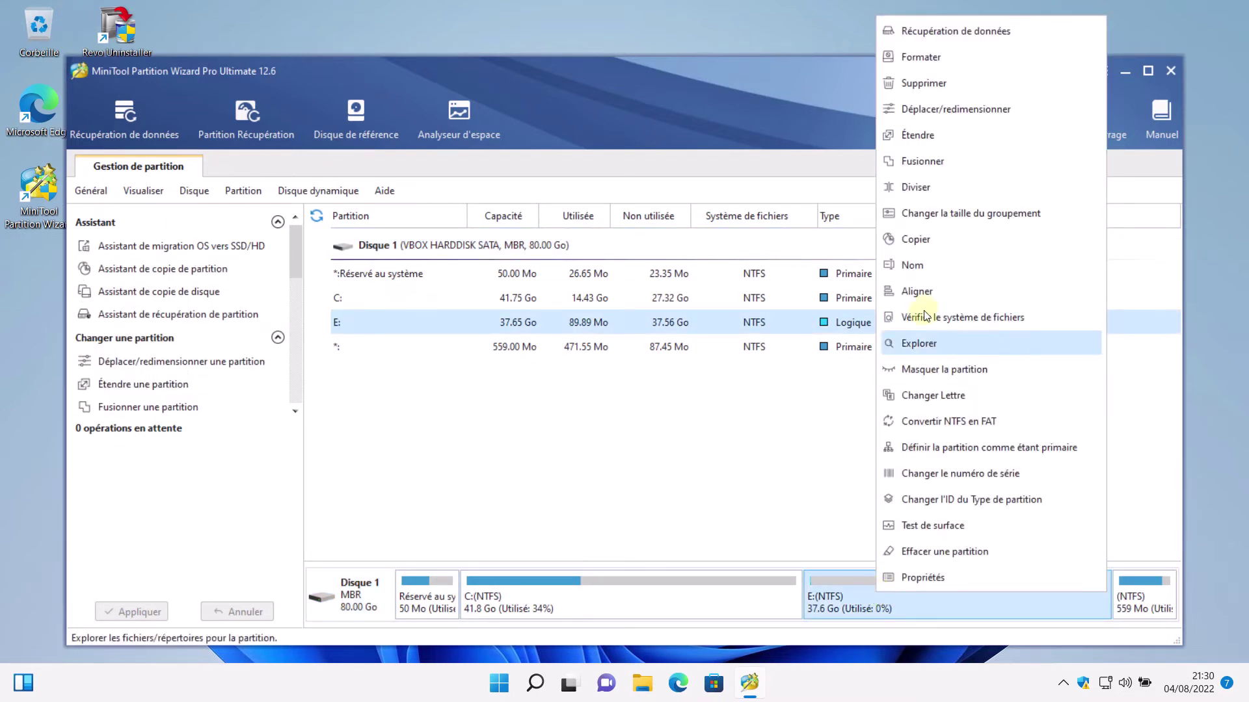
click(920, 59)
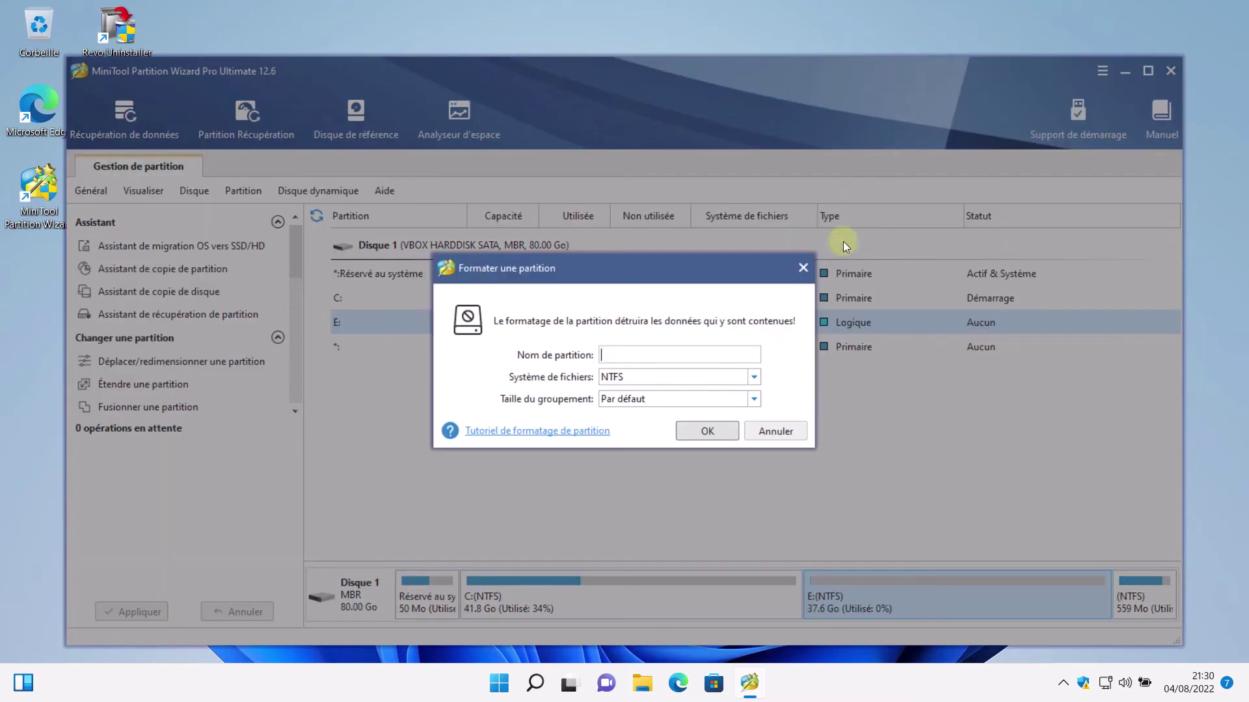
click(783, 434)
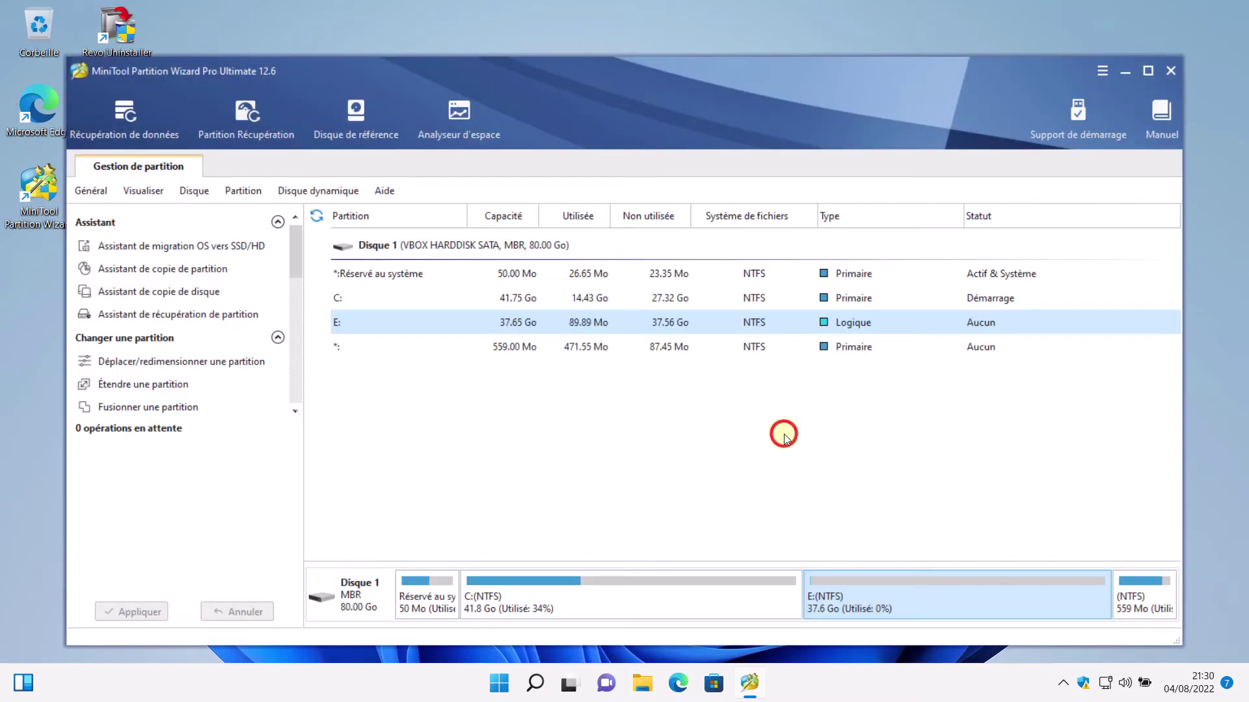
right_click(845, 604)
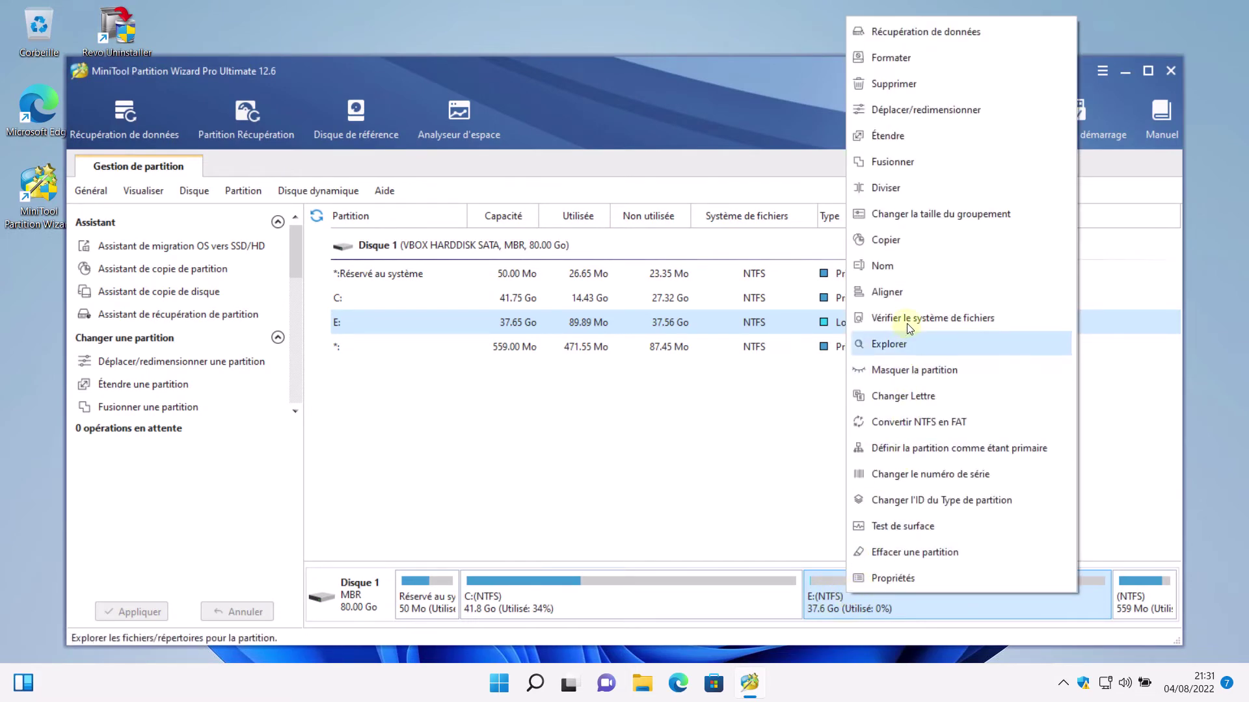
click(883, 269)
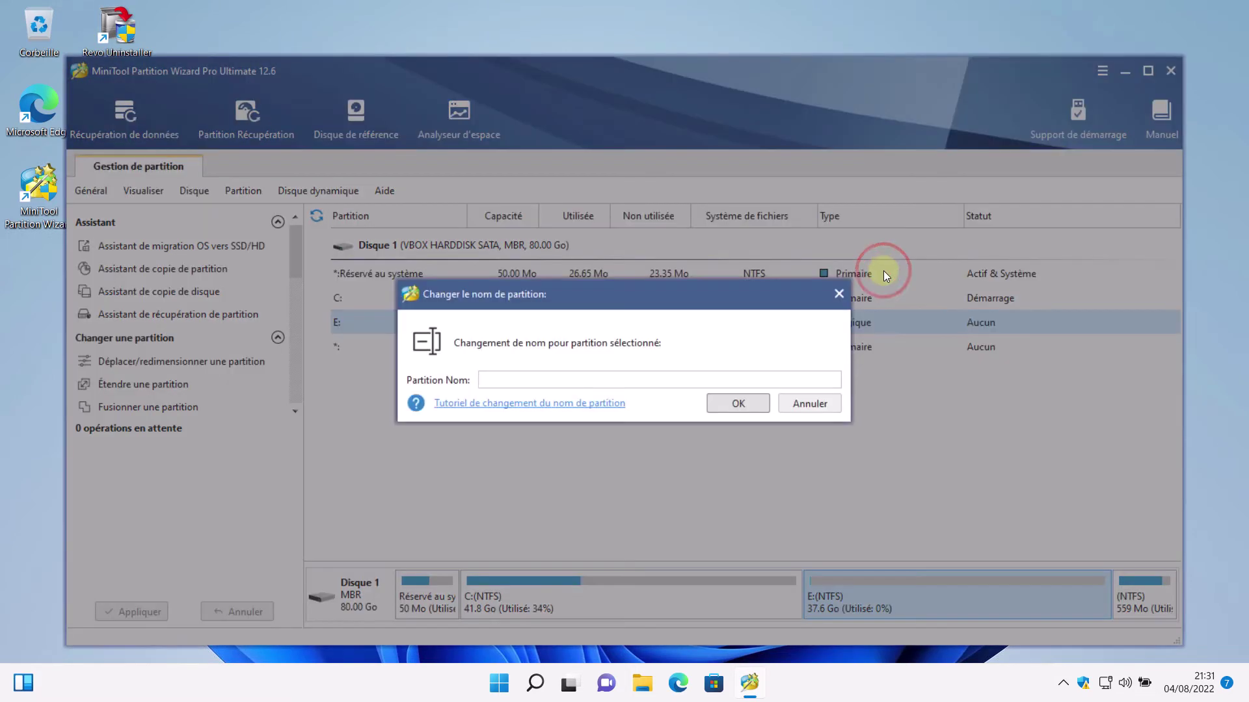
click(816, 405)
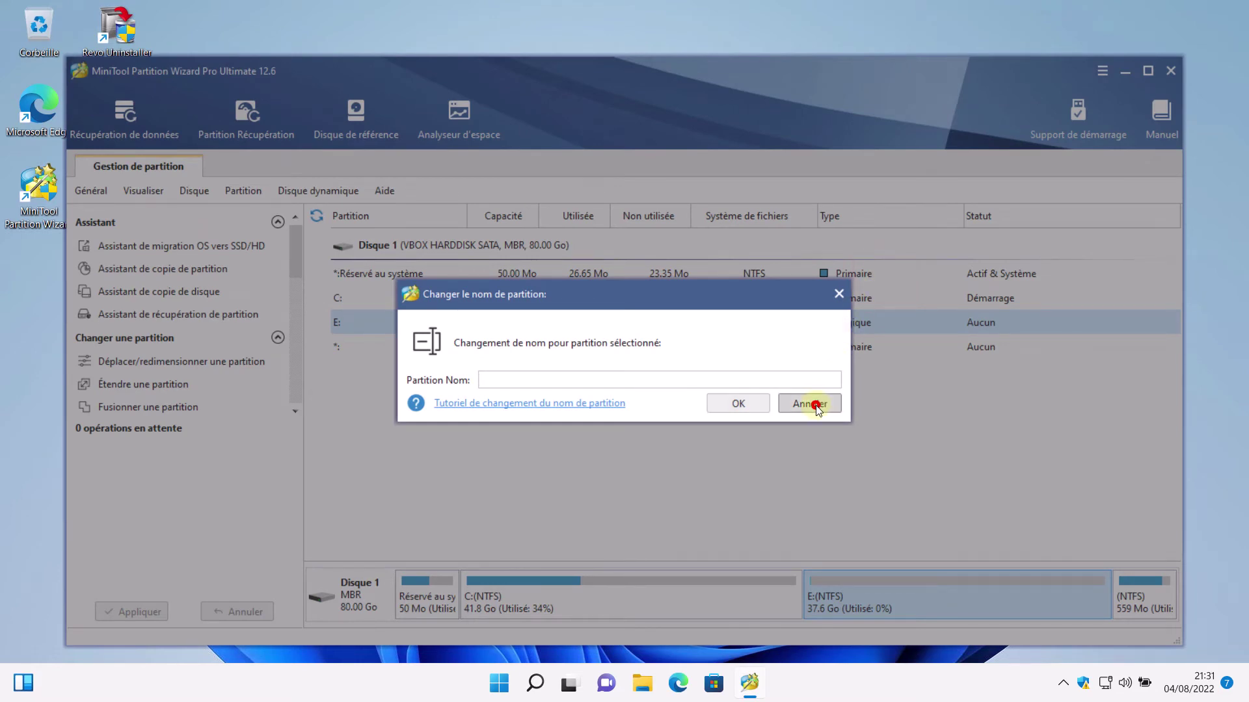
- Look through the OS to SSD/HD migration wizard with option A up to the destination disk choice, and cancel it
click(390, 298)
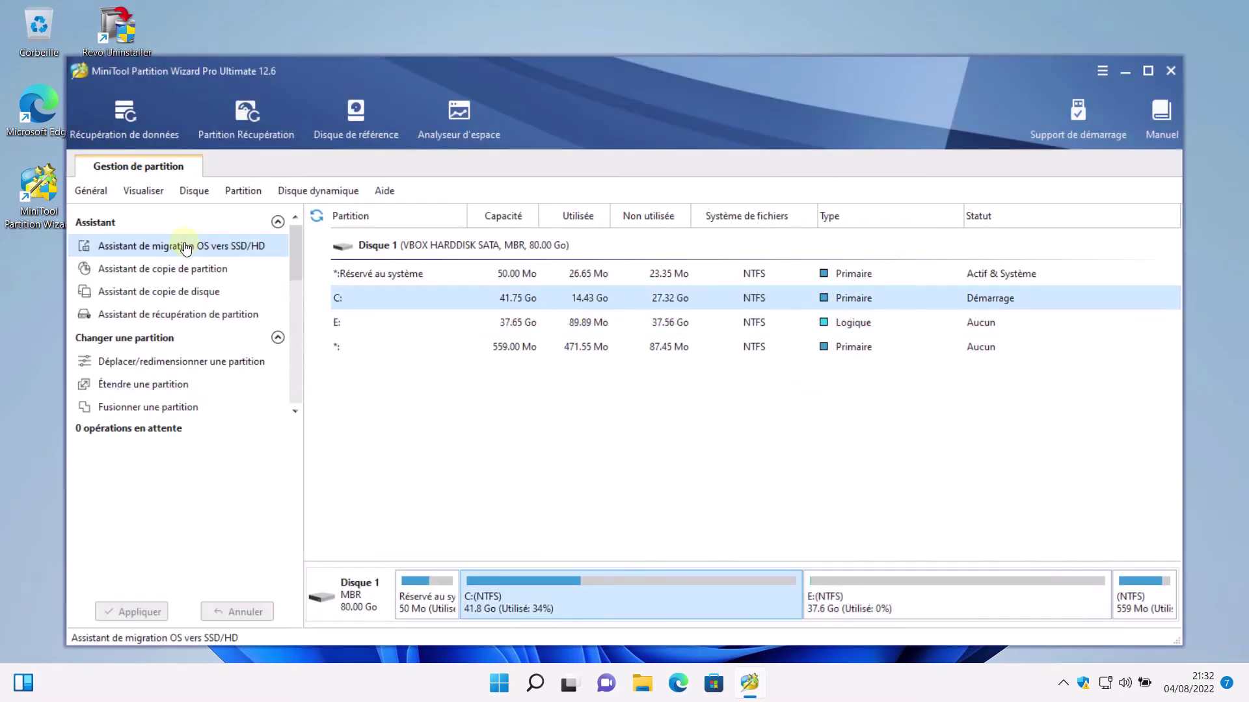
click(185, 247)
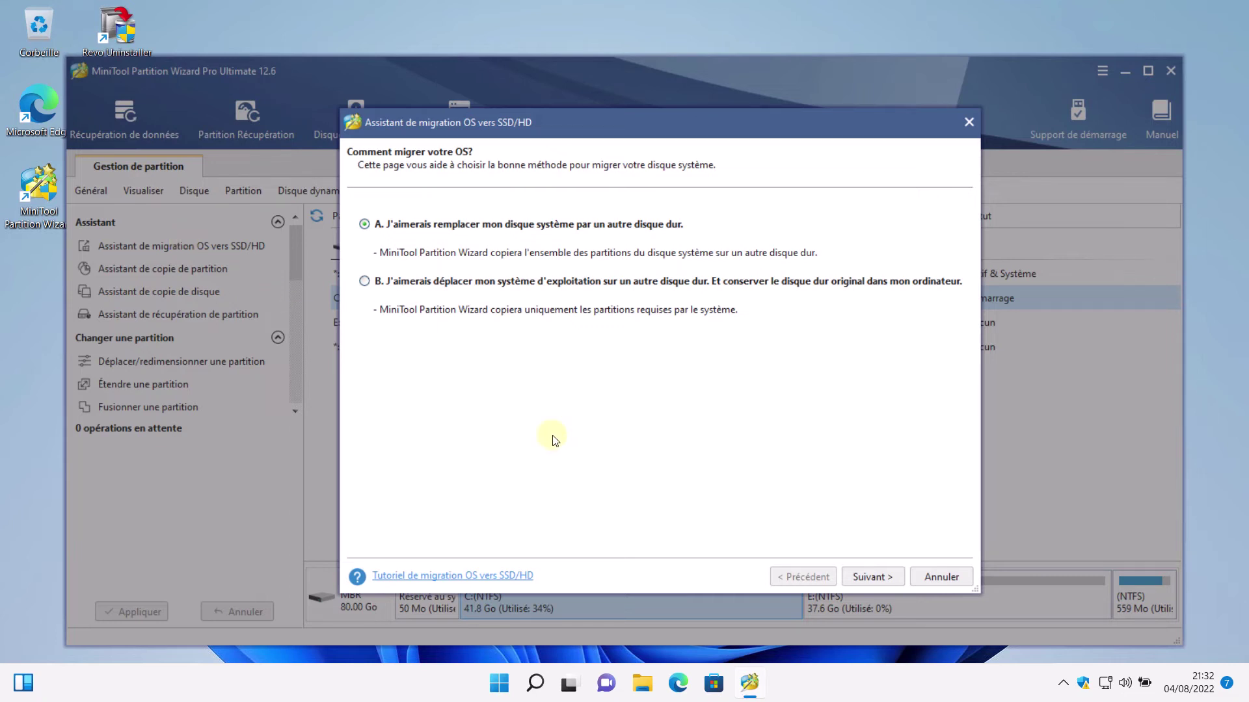
click(872, 577)
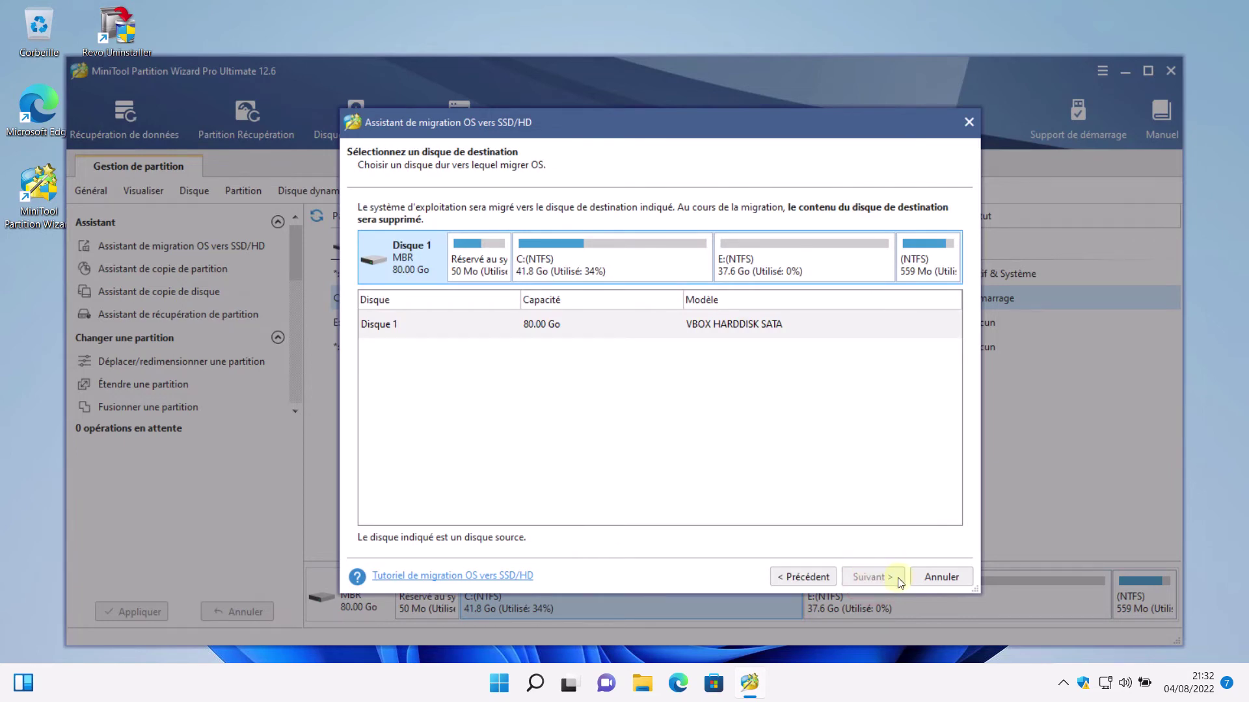
click(949, 578)
click(950, 578)
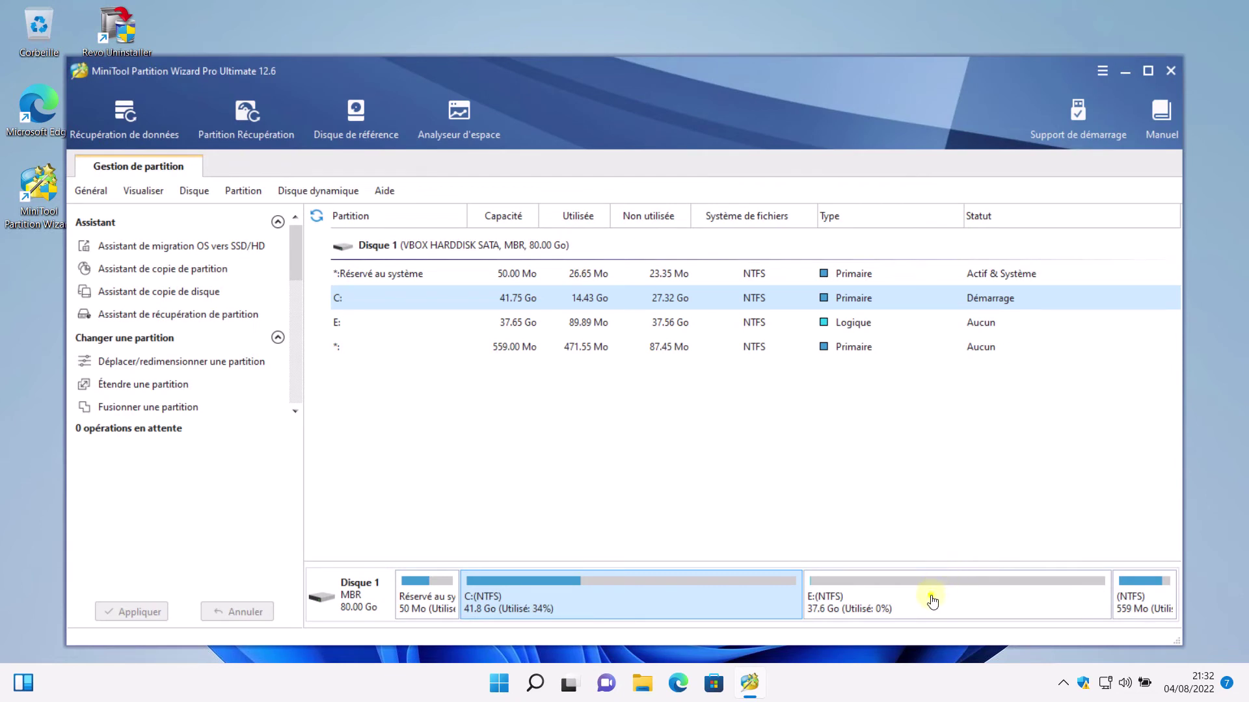
- Queue the conversion of partition E: from NTFS to FAT and discard the pending operation
right_click(932, 602)
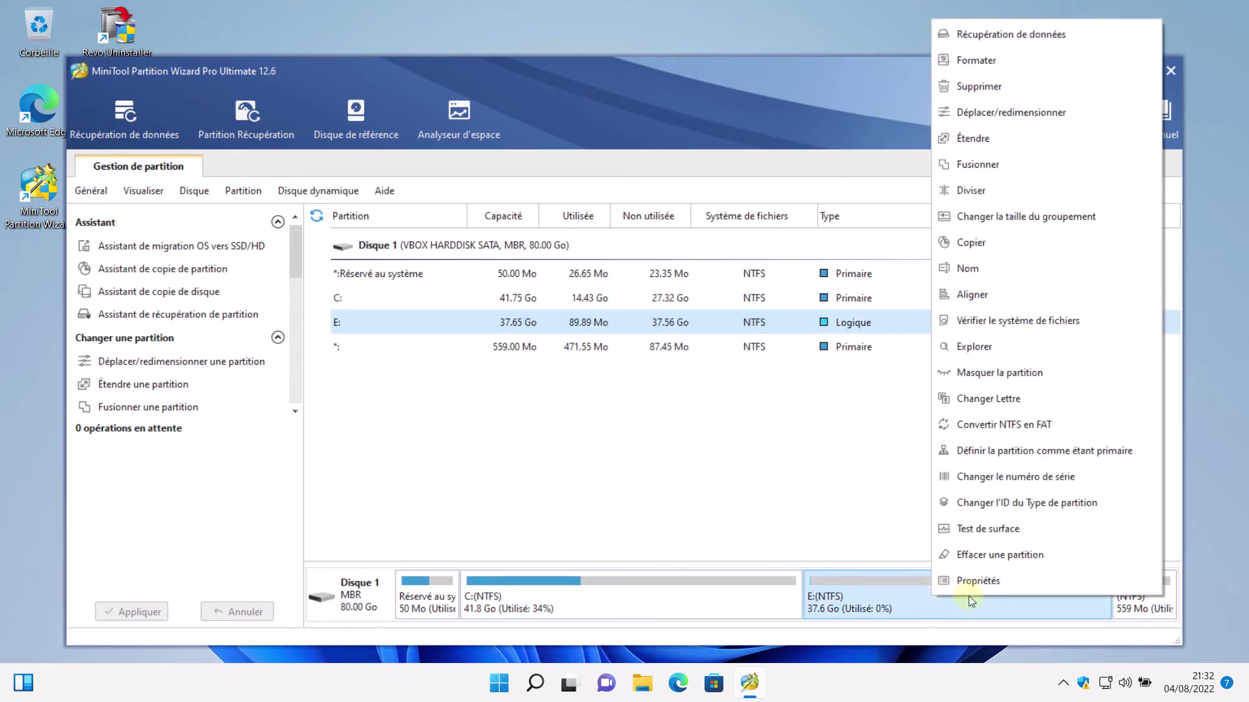
click(978, 424)
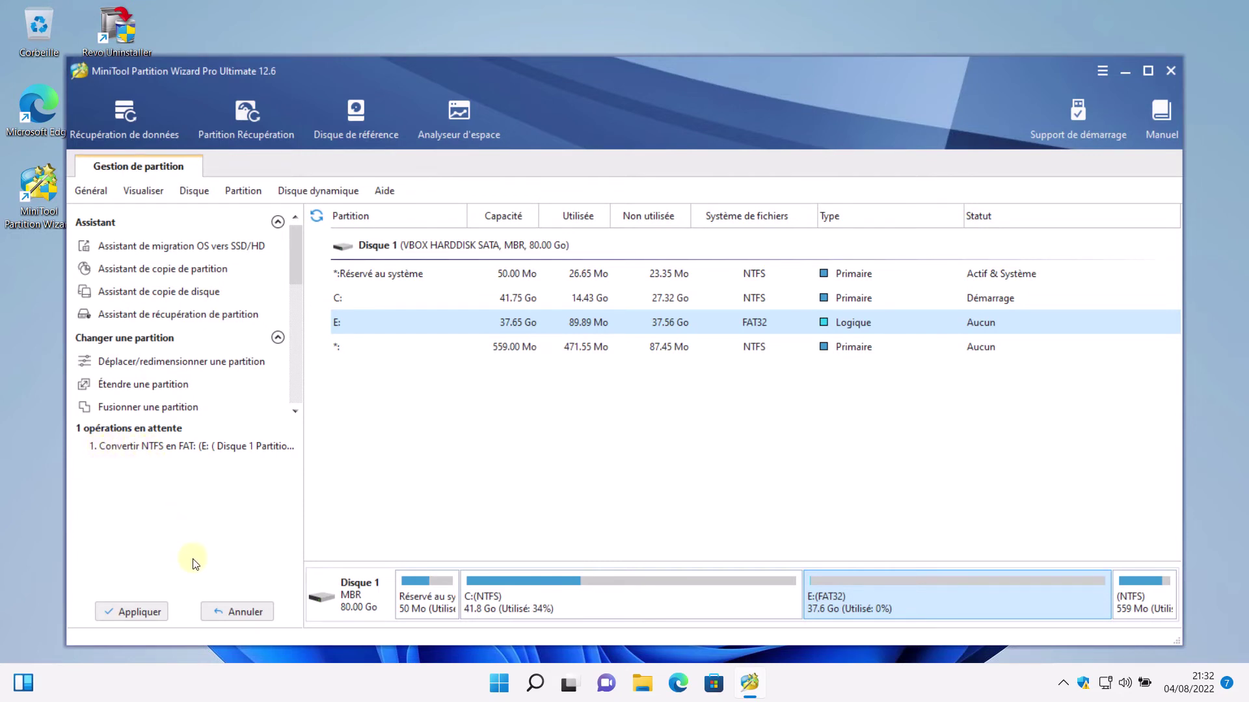
click(233, 615)
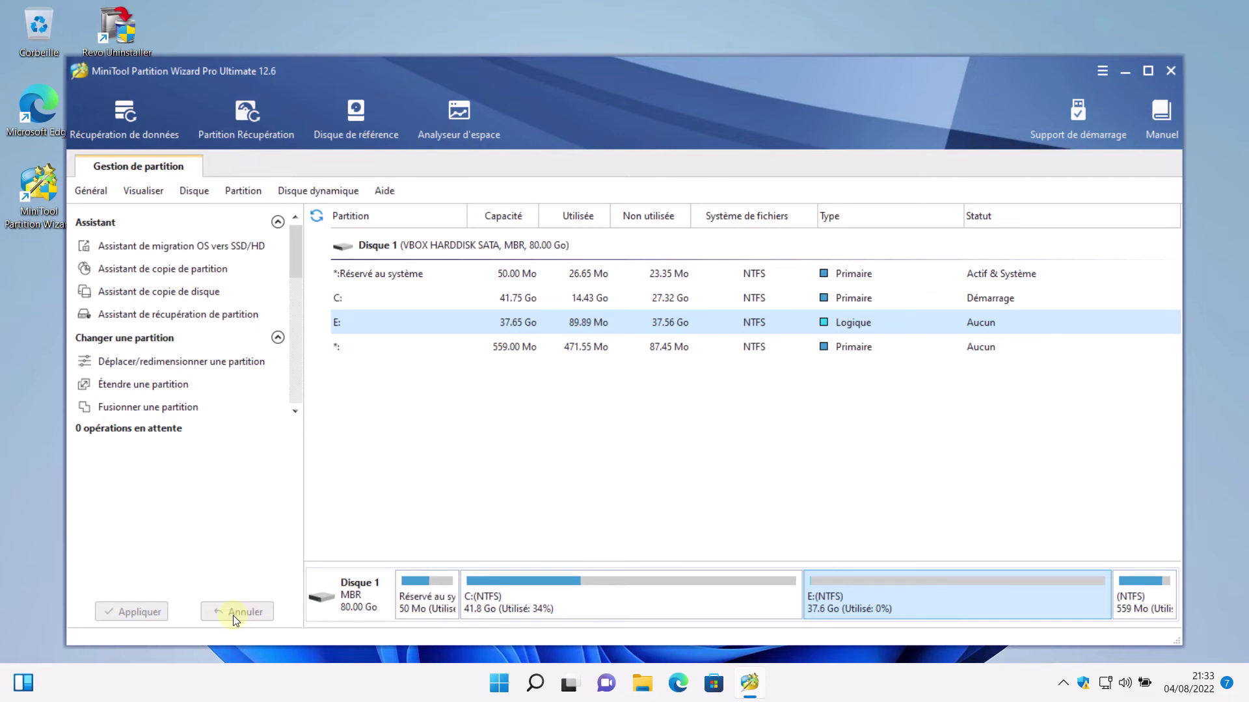
- Open the data recovery module, look over the recoverable logical drives and return to partition management
click(123, 107)
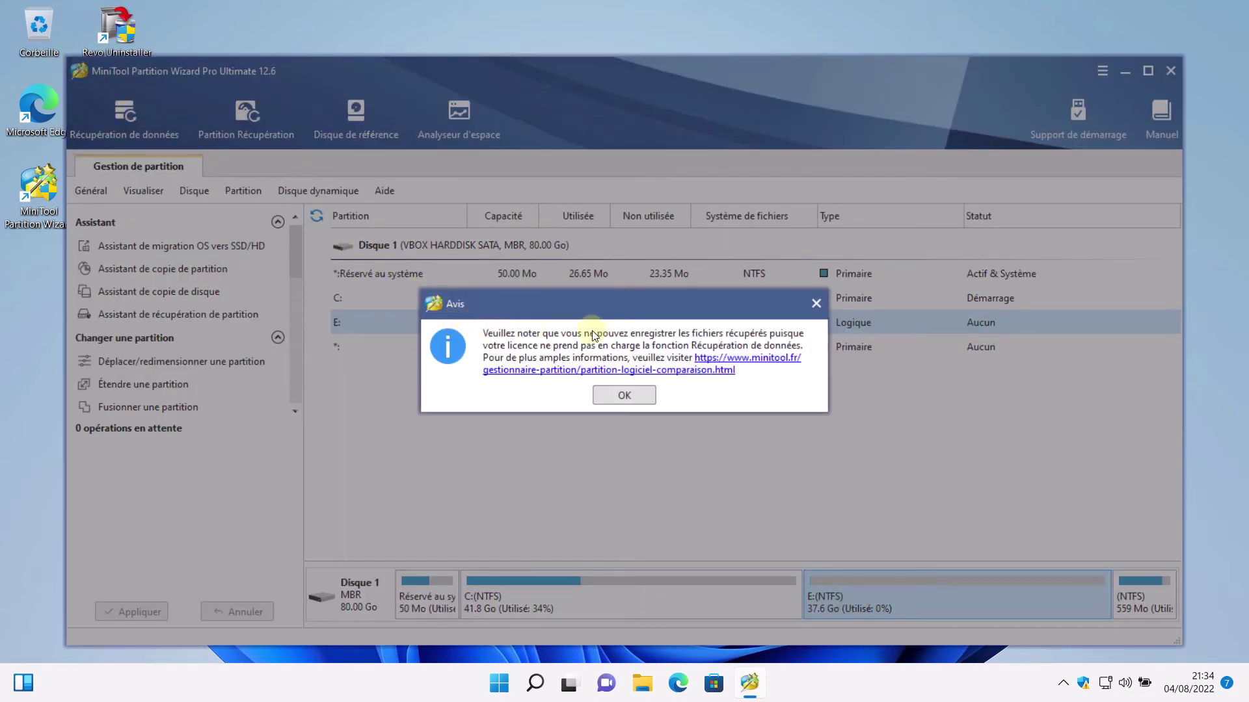
click(616, 396)
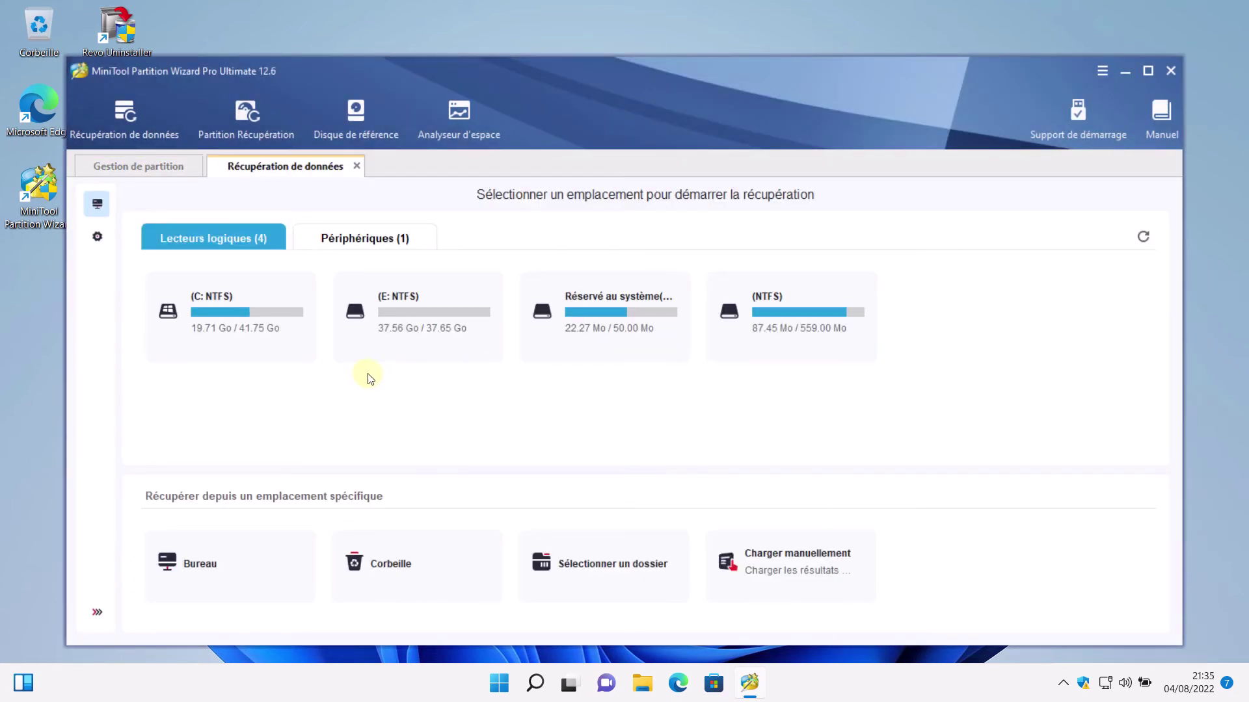
mouse_move(400, 310)
click(138, 167)
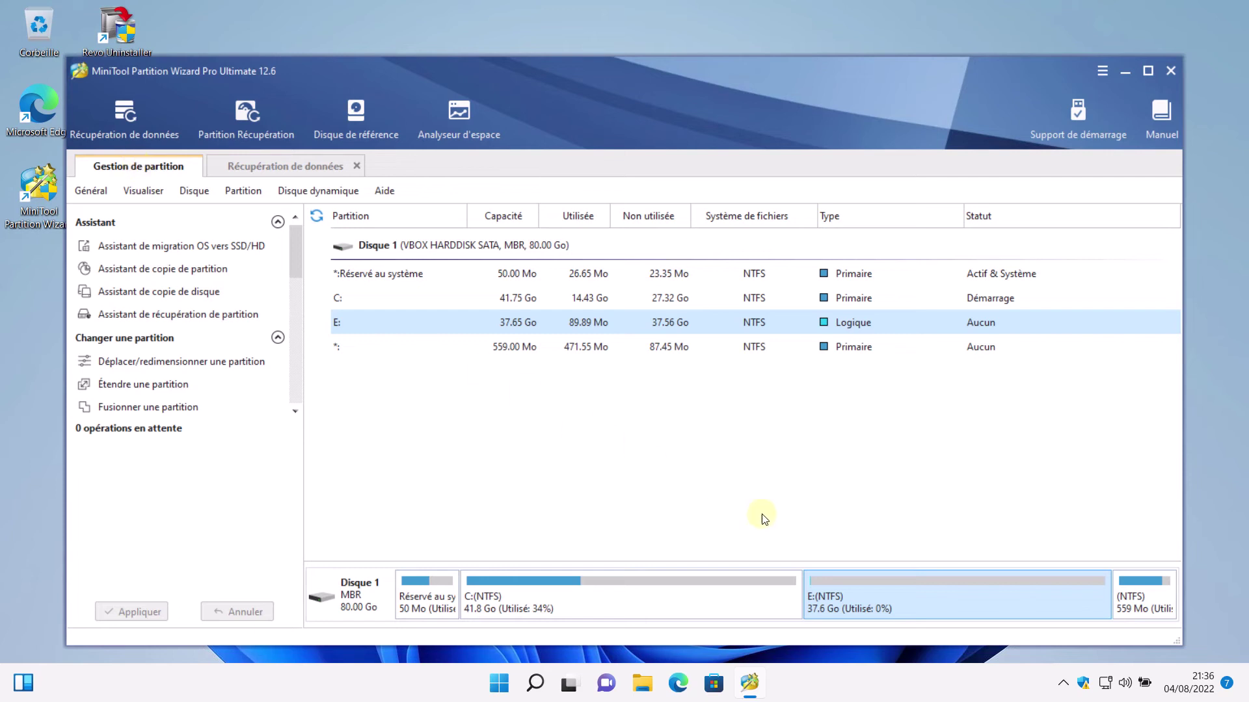
- Try to align partition E: and quit the data recovery module
right_click(906, 612)
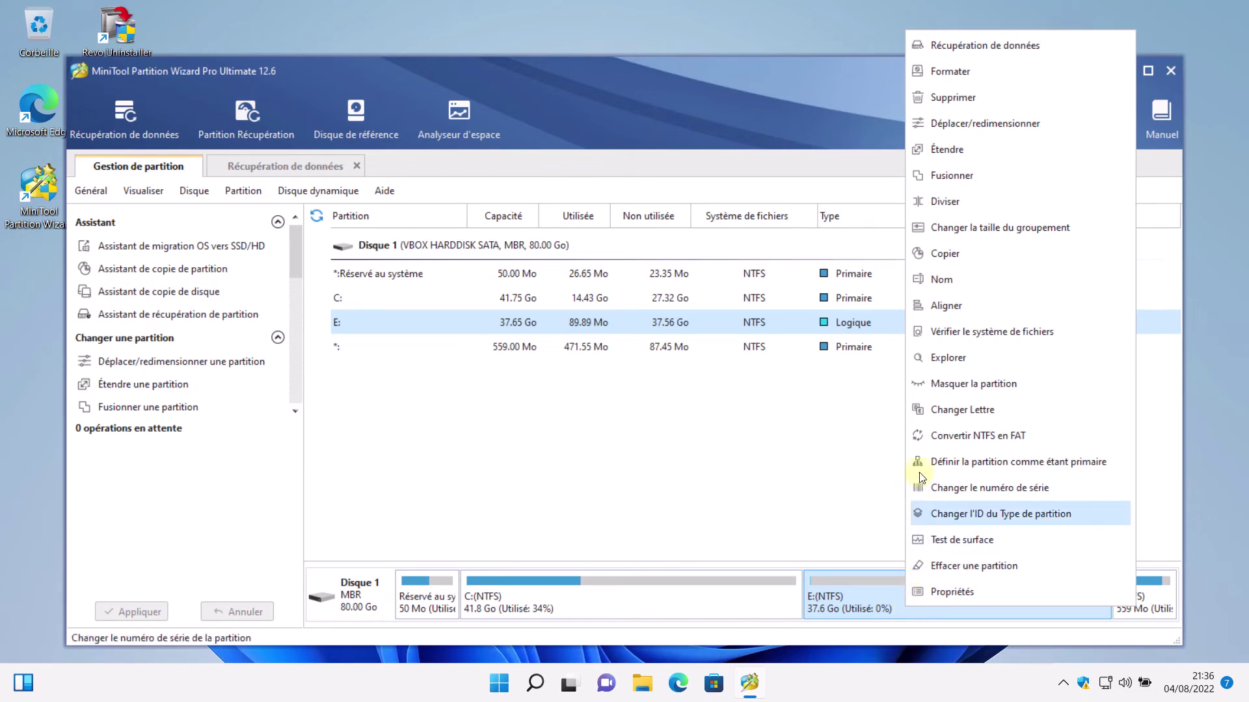
click(934, 312)
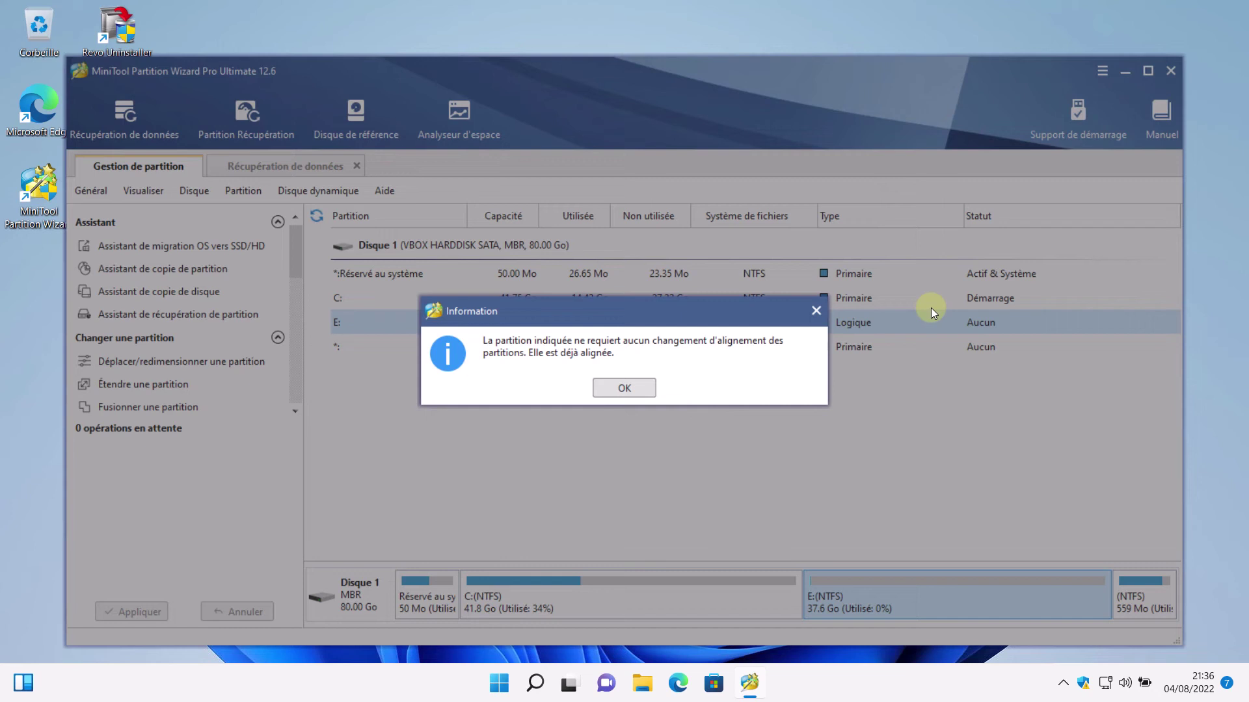
click(623, 389)
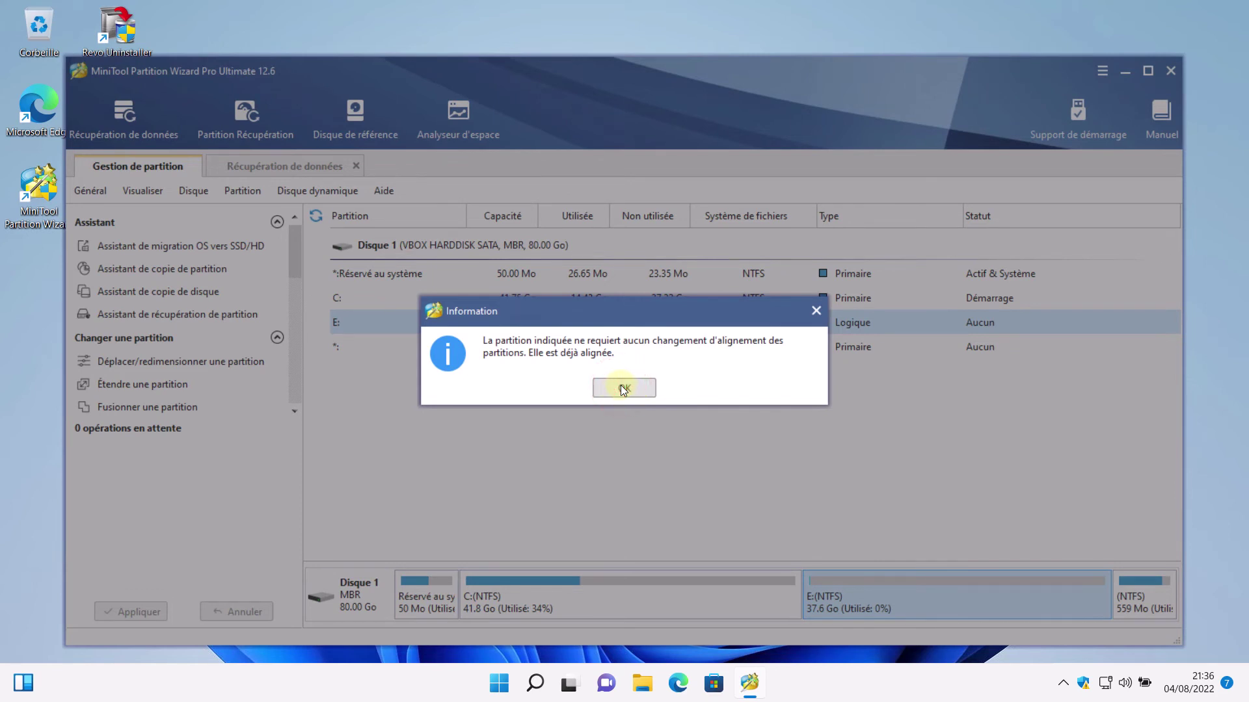
click(623, 388)
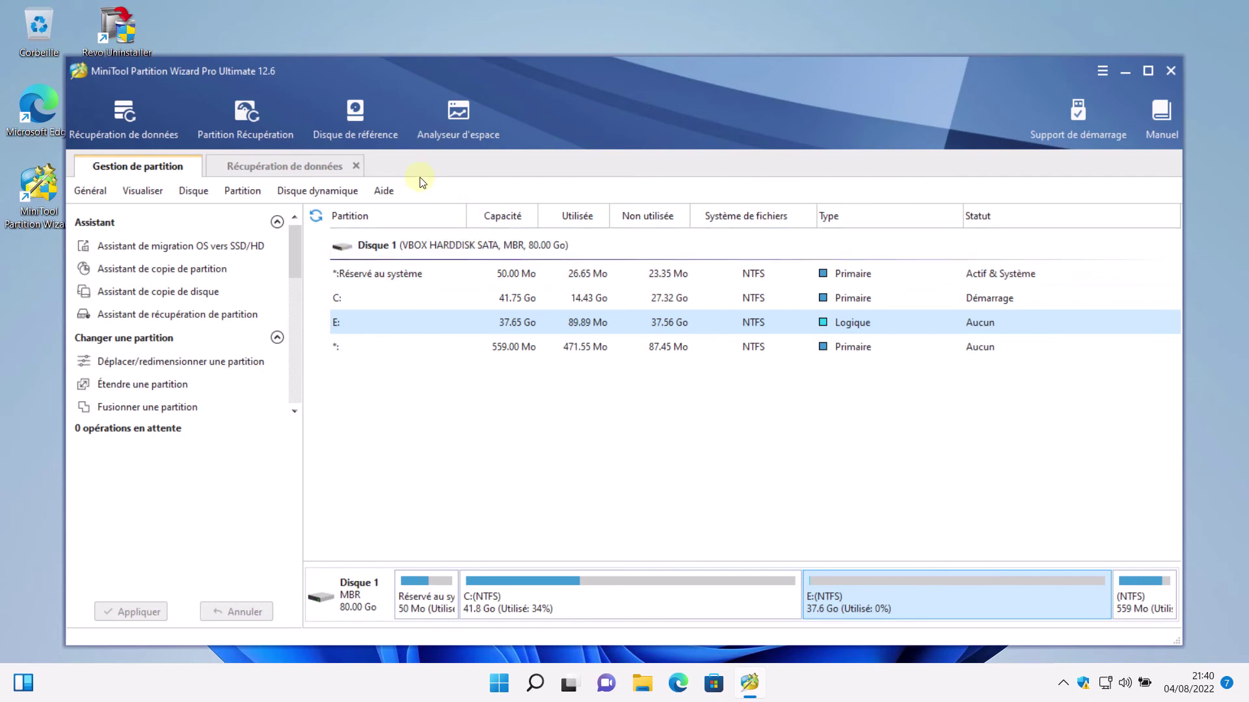
click(359, 167)
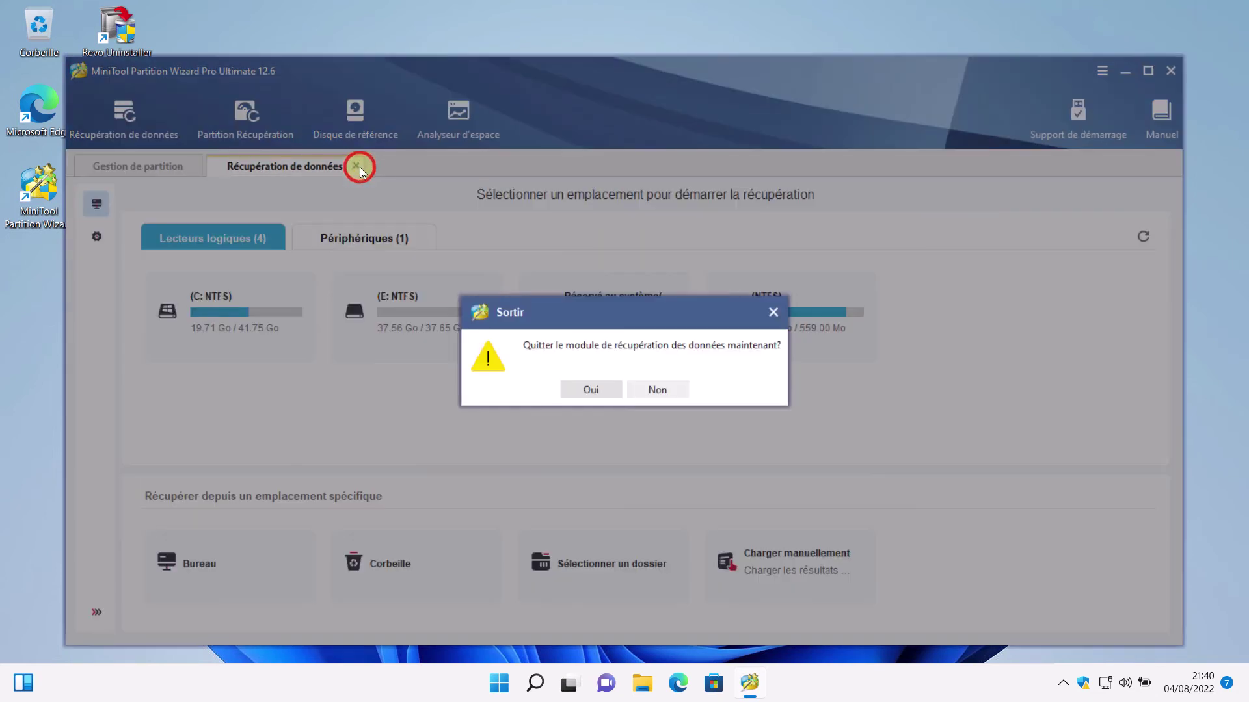
click(576, 391)
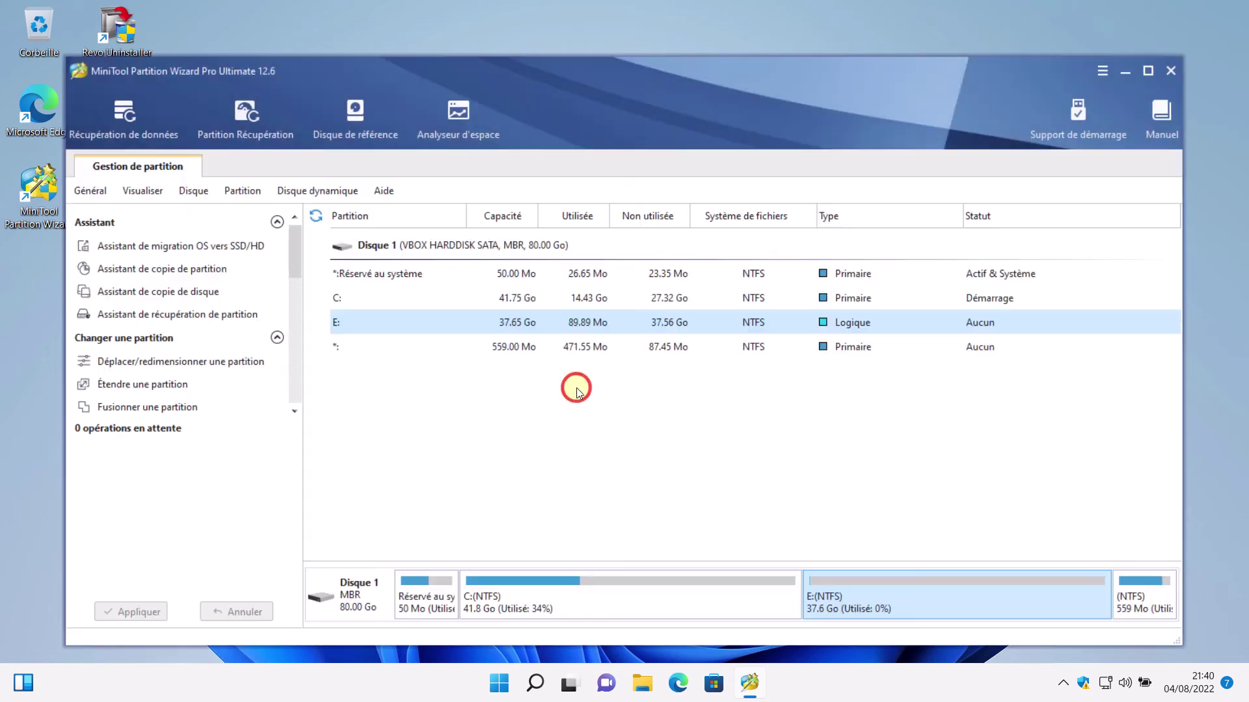
- Rename partition E: as Volume_2
right_click(839, 602)
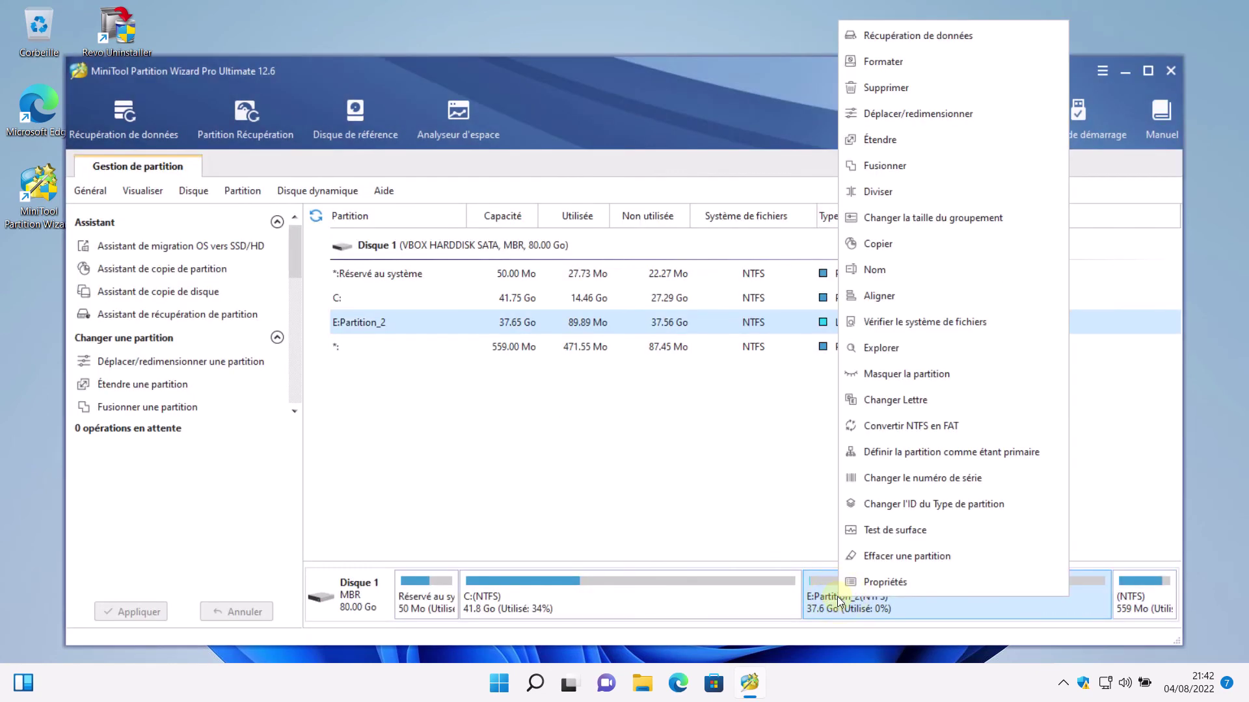
click(866, 271)
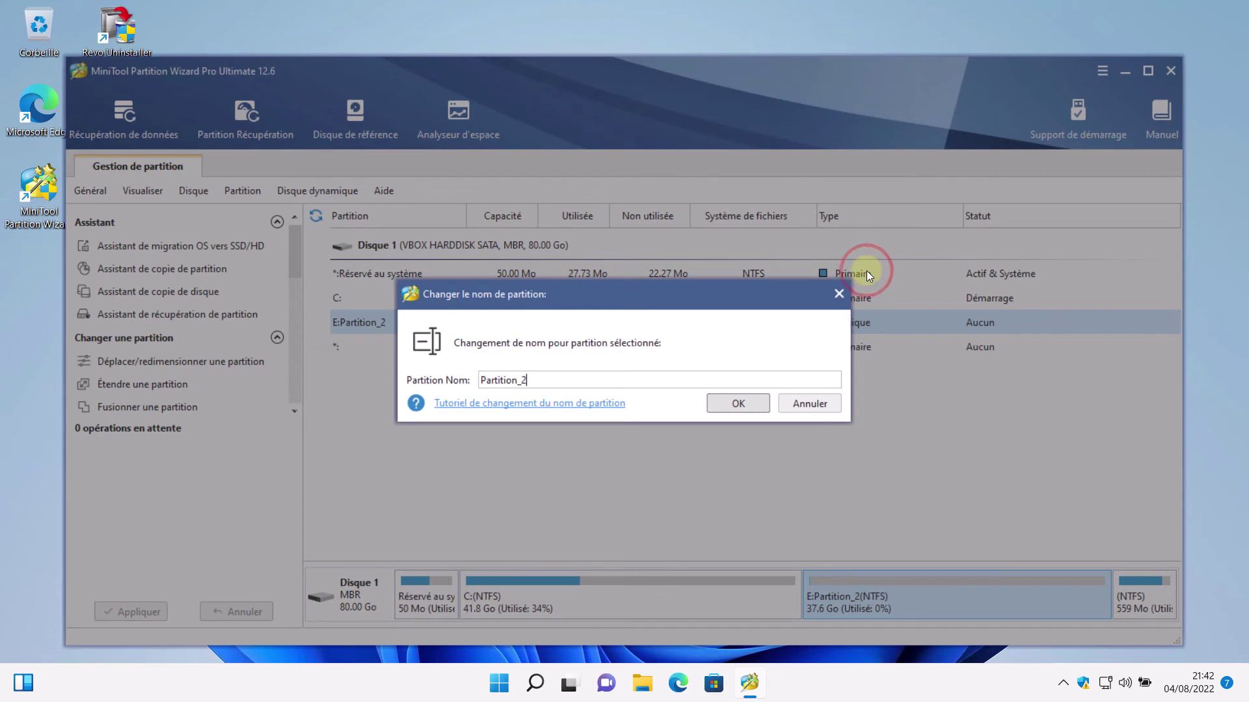
key(BackSpace)
key(BackSpace)
key(BackSpace)
key(BackSpace)
key(BackSpace)
key(BackSpace)
key(BackSpace)
key(BackSpace)
key(BackSpace)
text(Volume)
click(741, 403)
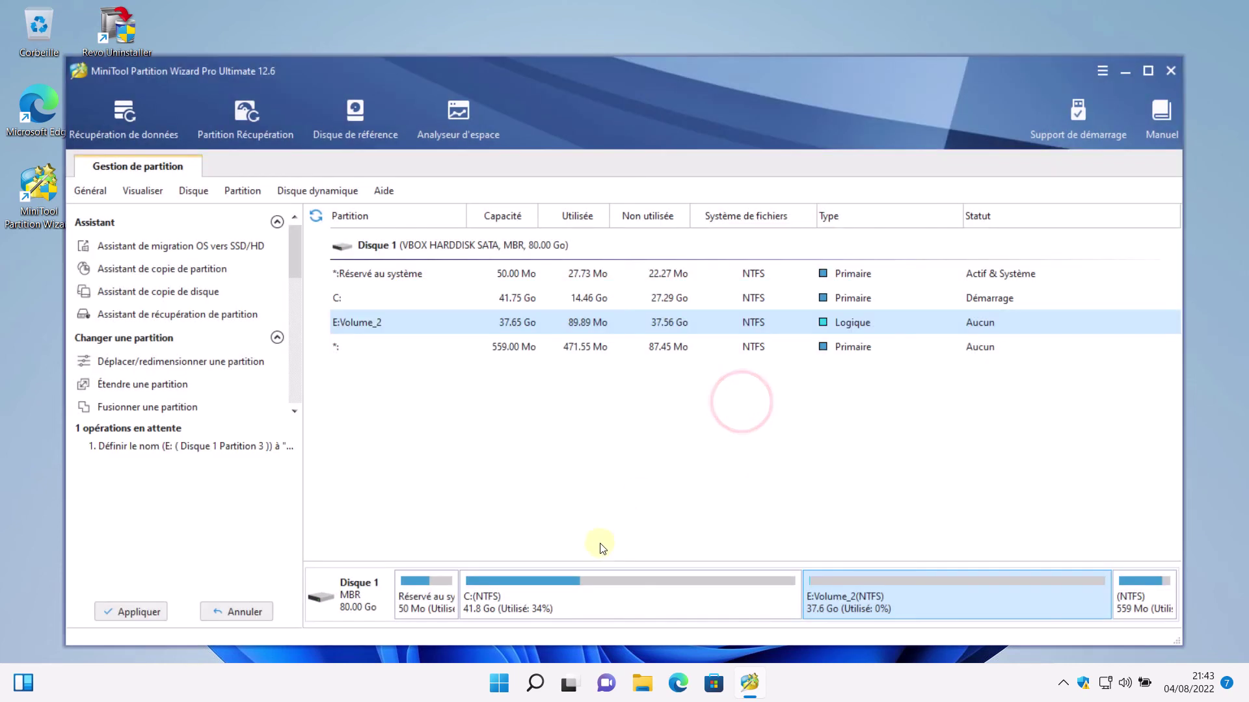
- Rename partition C: as Volume_1
right_click(584, 593)
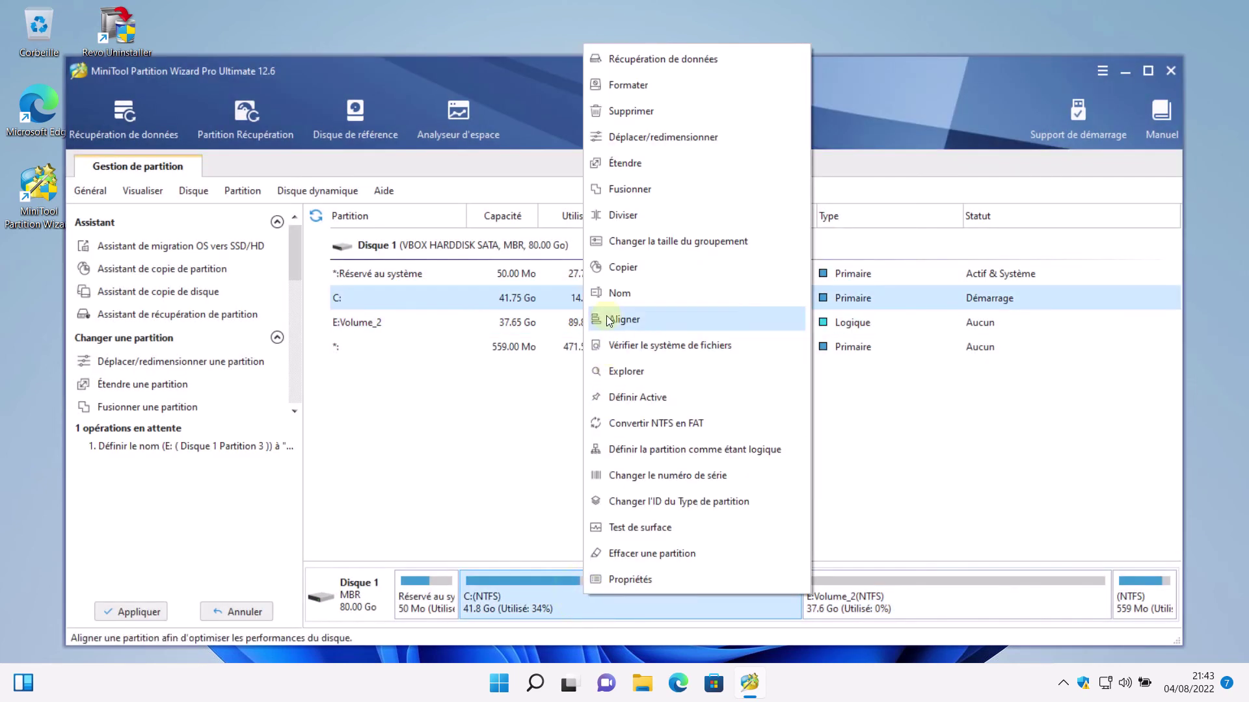
click(615, 294)
text(Volume_1)
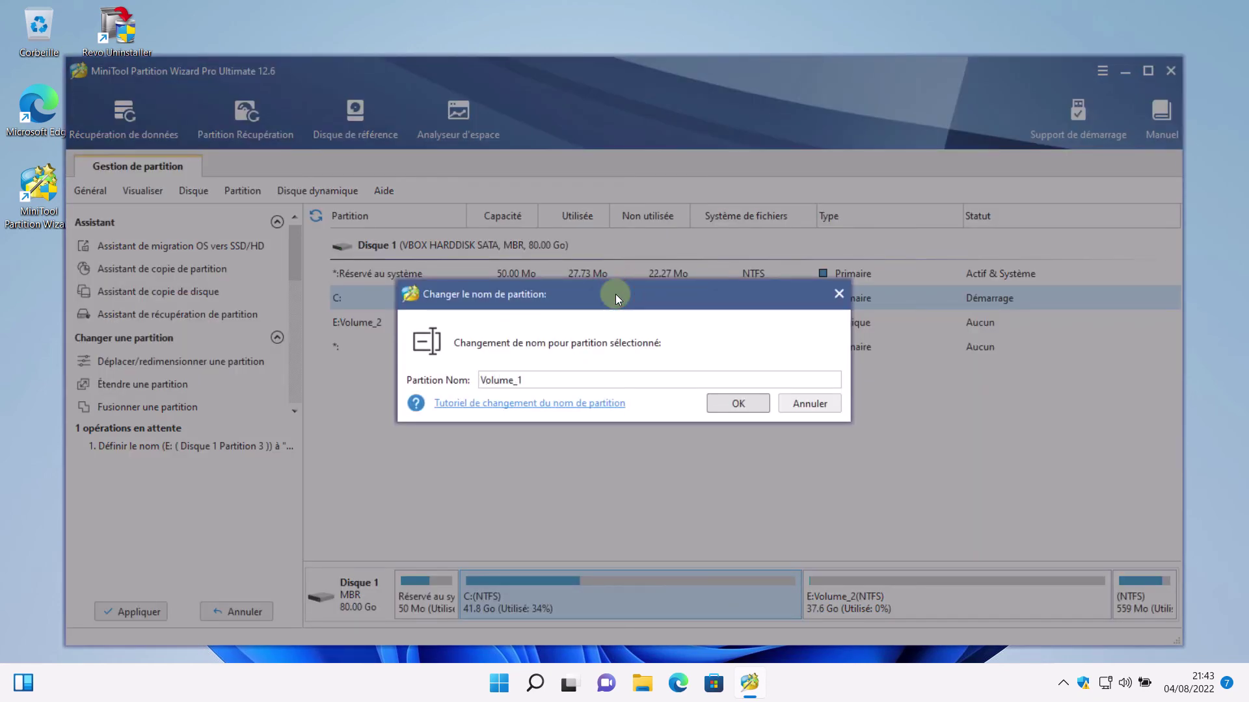
click(719, 403)
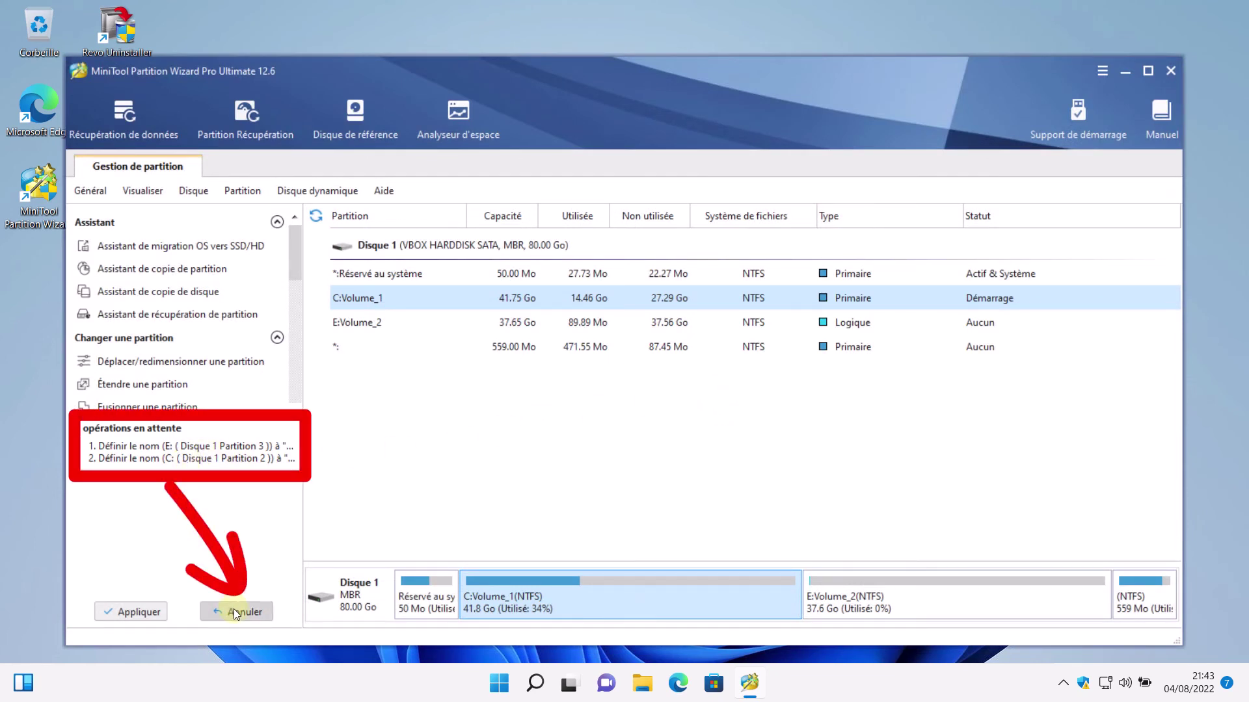
- Apply the pending partition renames and restart the PC immediately to complete them
click(138, 612)
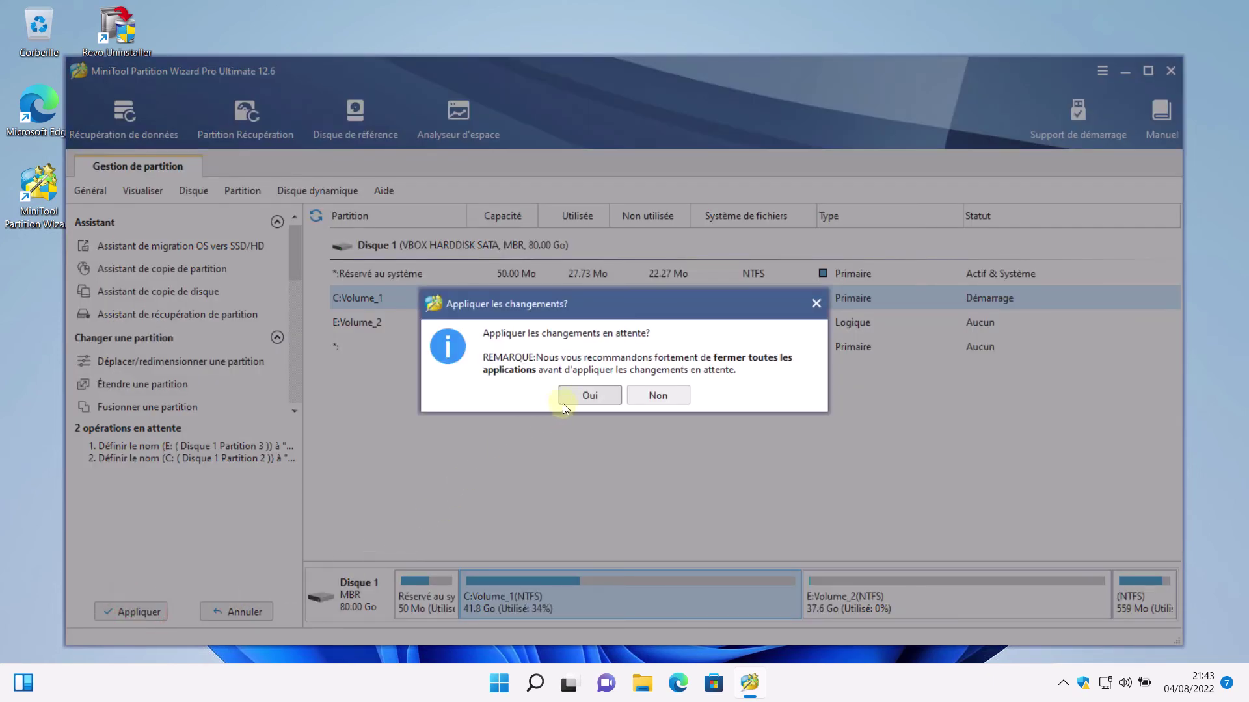
click(568, 398)
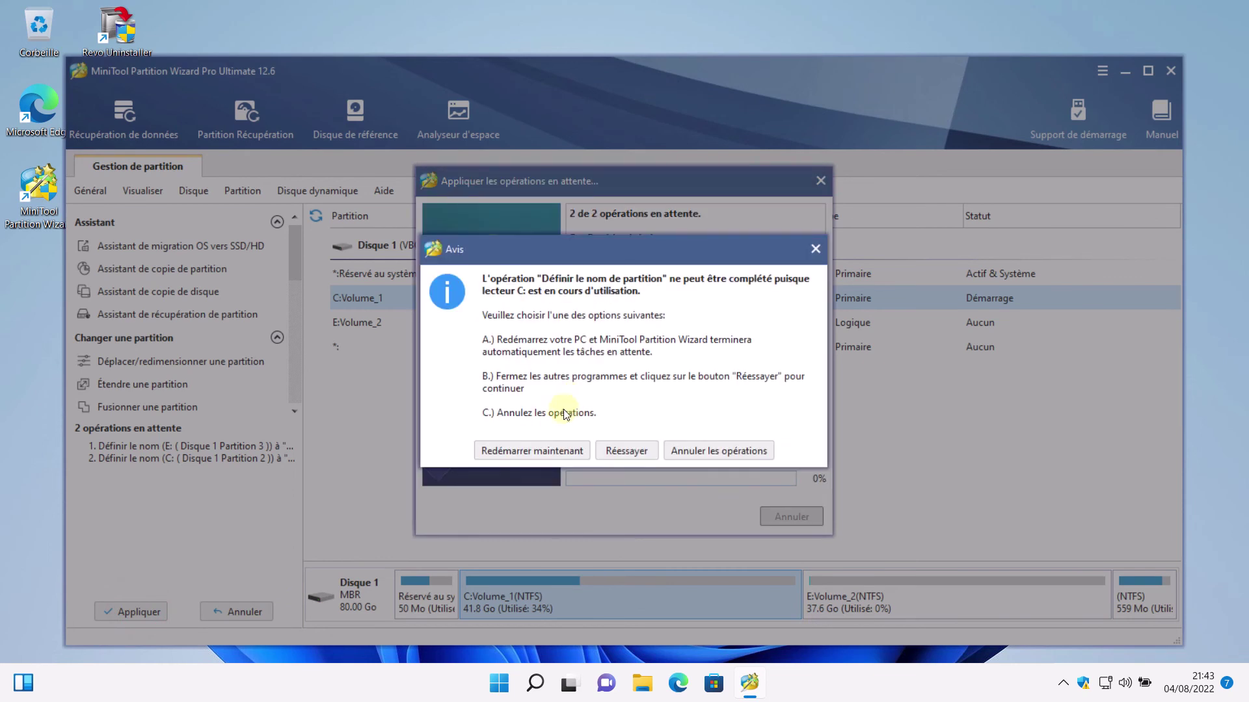
click(545, 451)
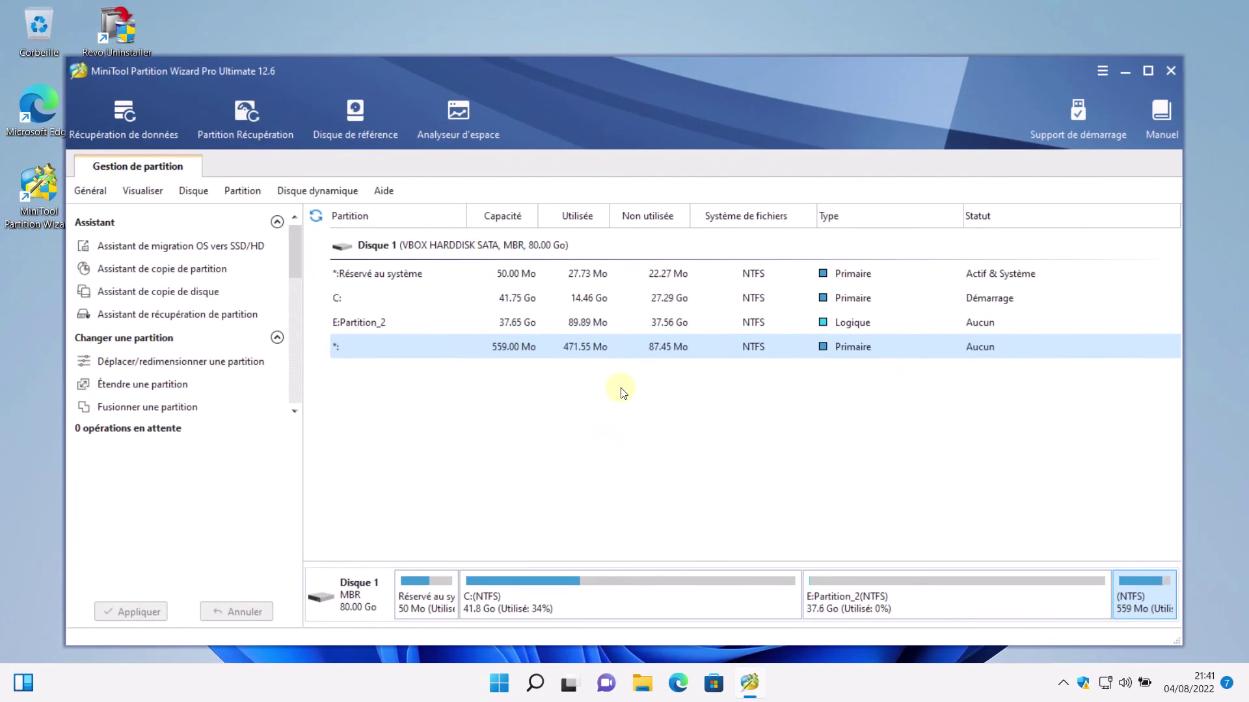
click(299, 255)
mouse_move(302, 251)
mouse_down()
mouse_move(273, 391)
mouse_move(302, 357)
mouse_move(323, 260)
mouse_up()
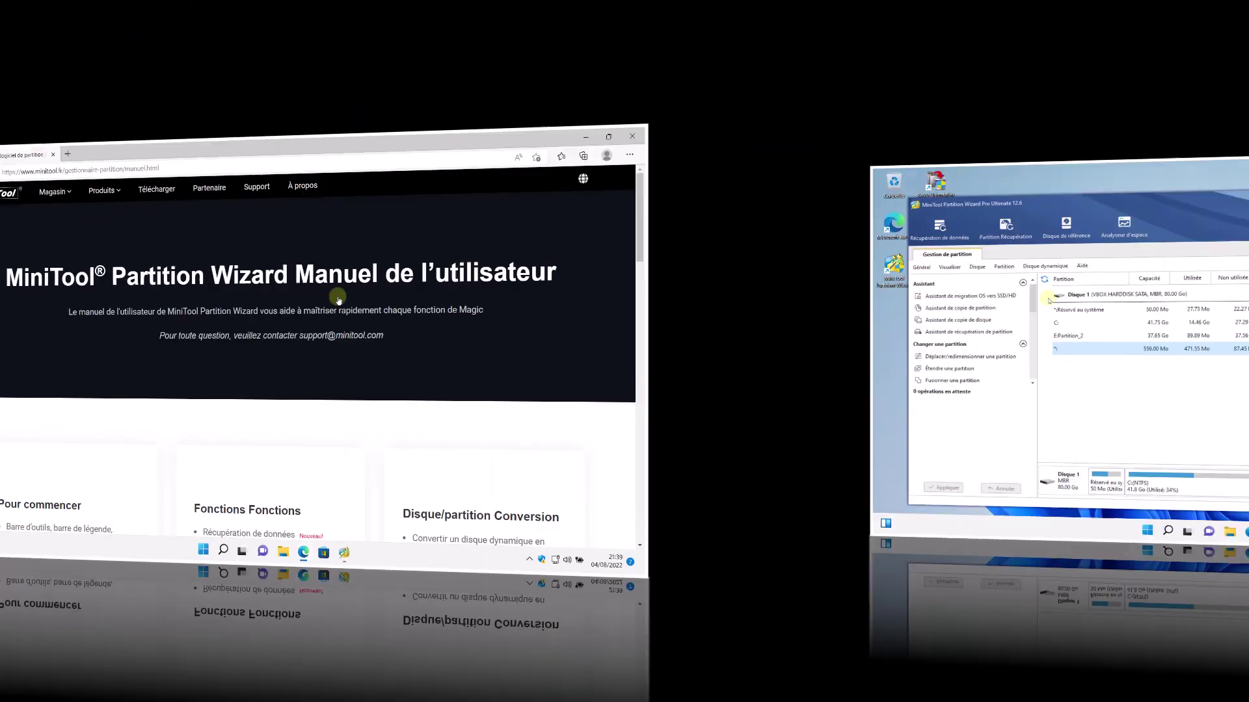
- Look through the getting-started, functions and disk/partition conversion topics in the online MiniTool Partition Wizard user manual in Edge
scroll(708, 309, down, 4)
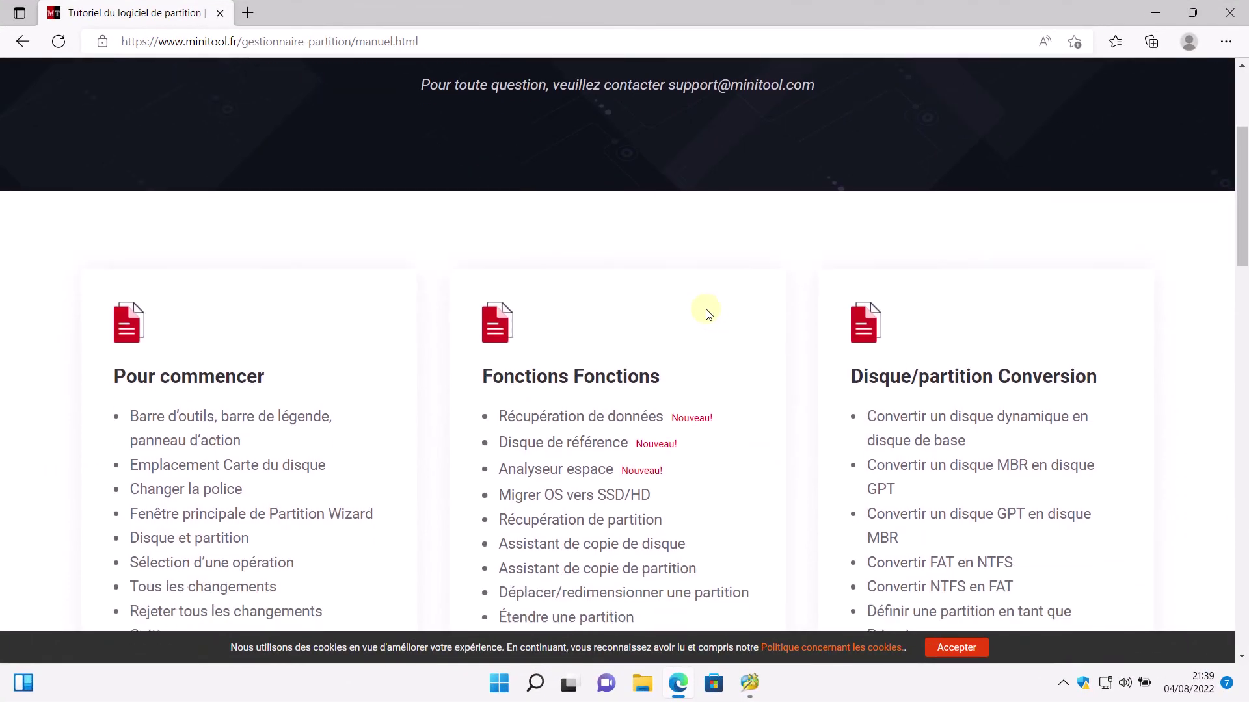
scroll(707, 314, down, 3)
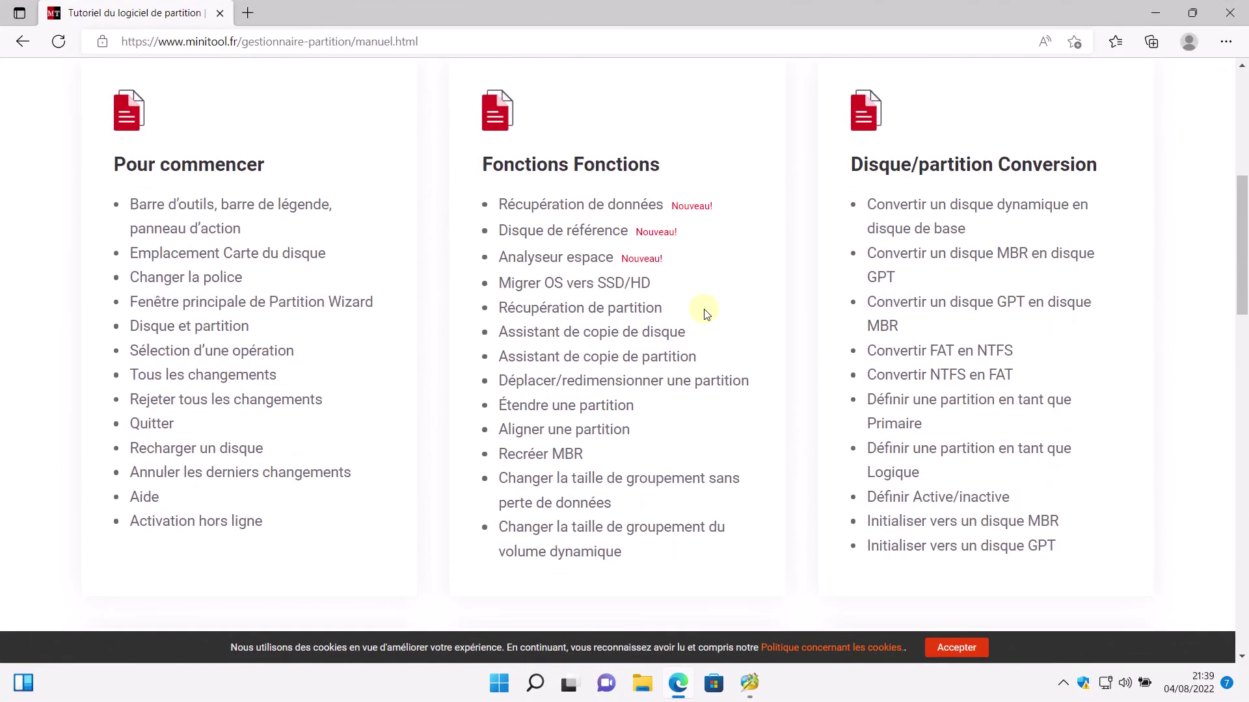
scroll(706, 314, down, 6)
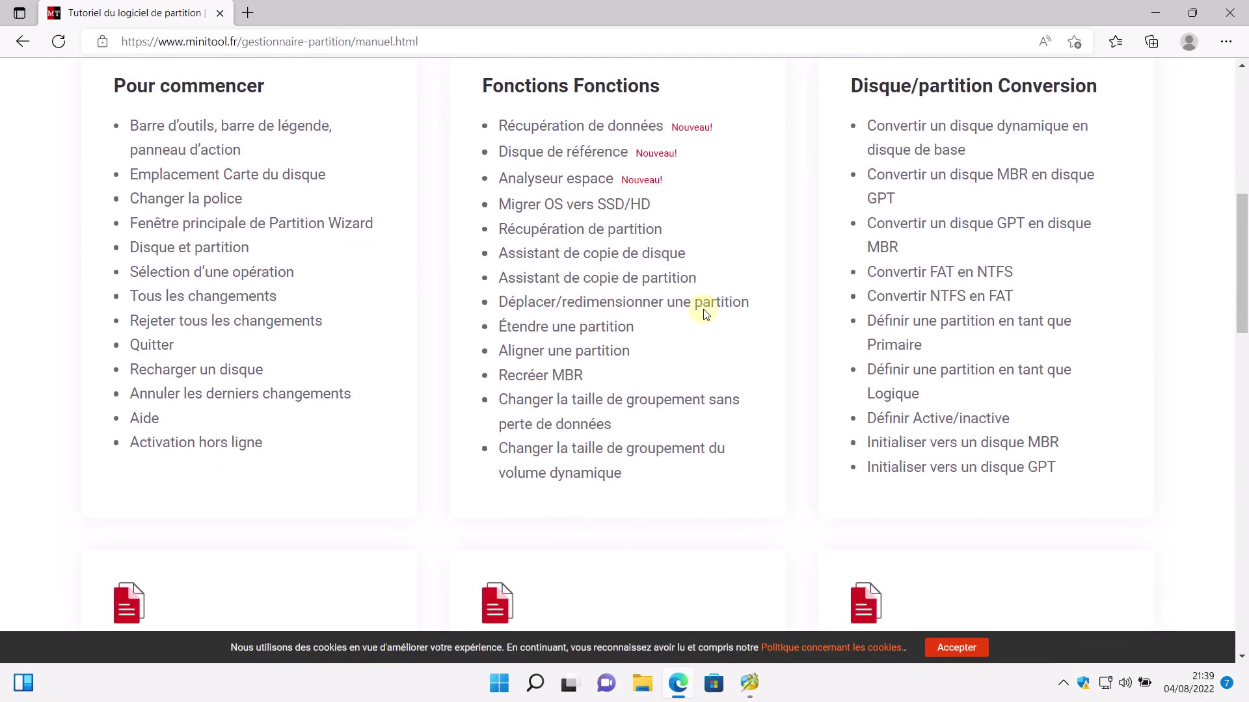